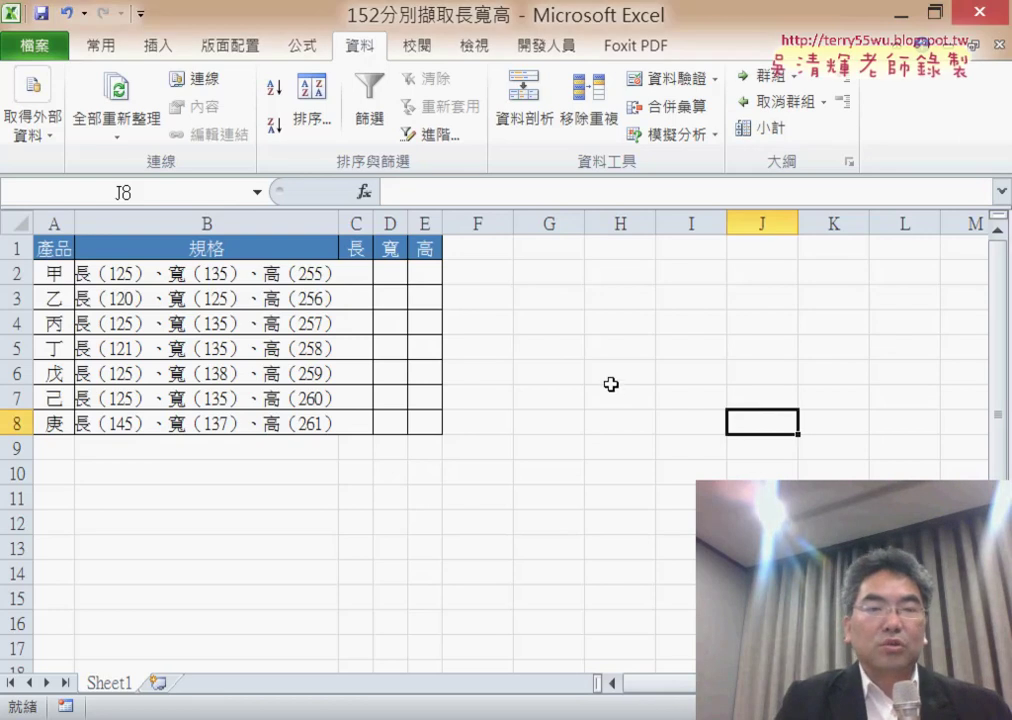
# - Show the 開發人員 (Developer) ribbon tab with its macro and form-control tools
pyautogui.click(555, 47)
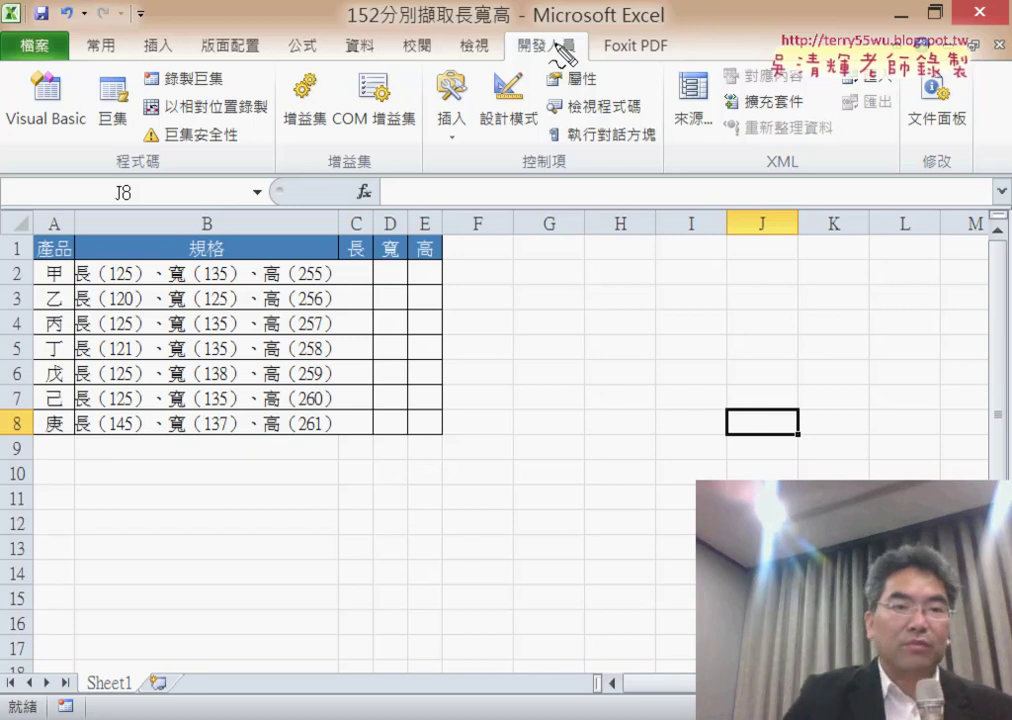
pyautogui.moveTo(580, 64); pyautogui.dragTo(505, 60)
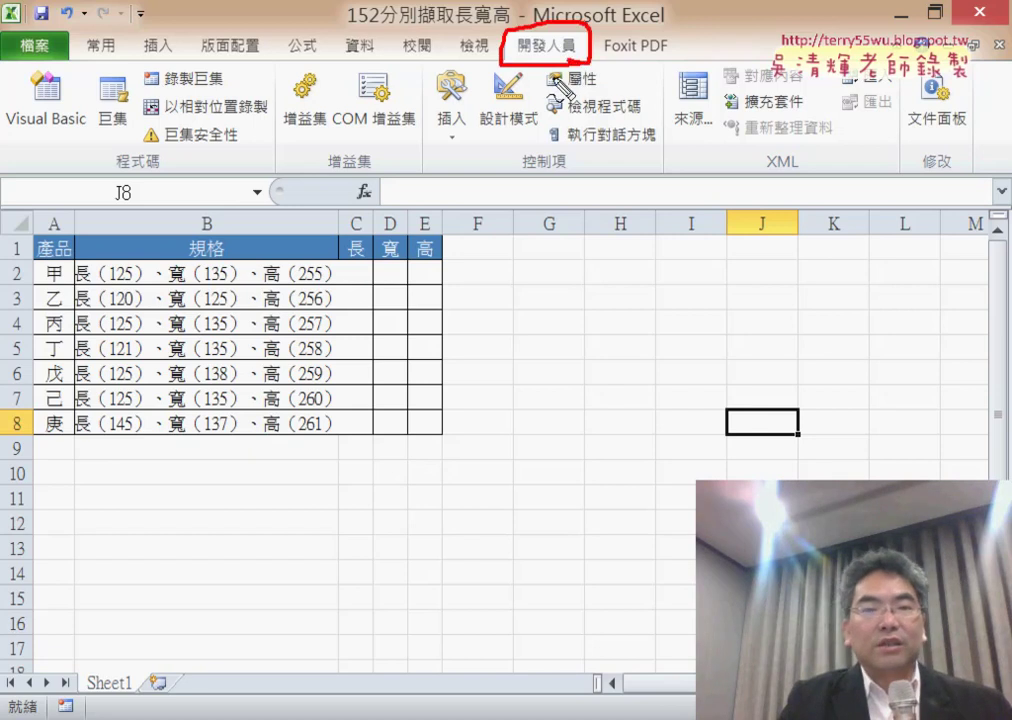
pyautogui.moveTo(450, 210); pyautogui.dragTo(527, 72)
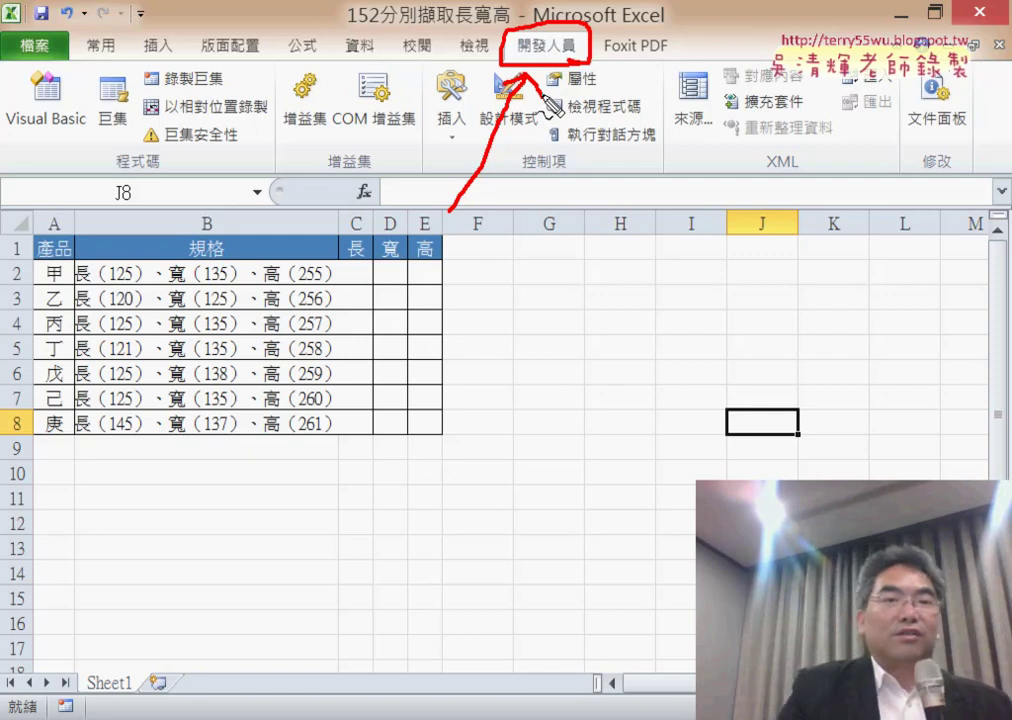
pyautogui.moveTo(233, 88); pyautogui.dragTo(215, 70)
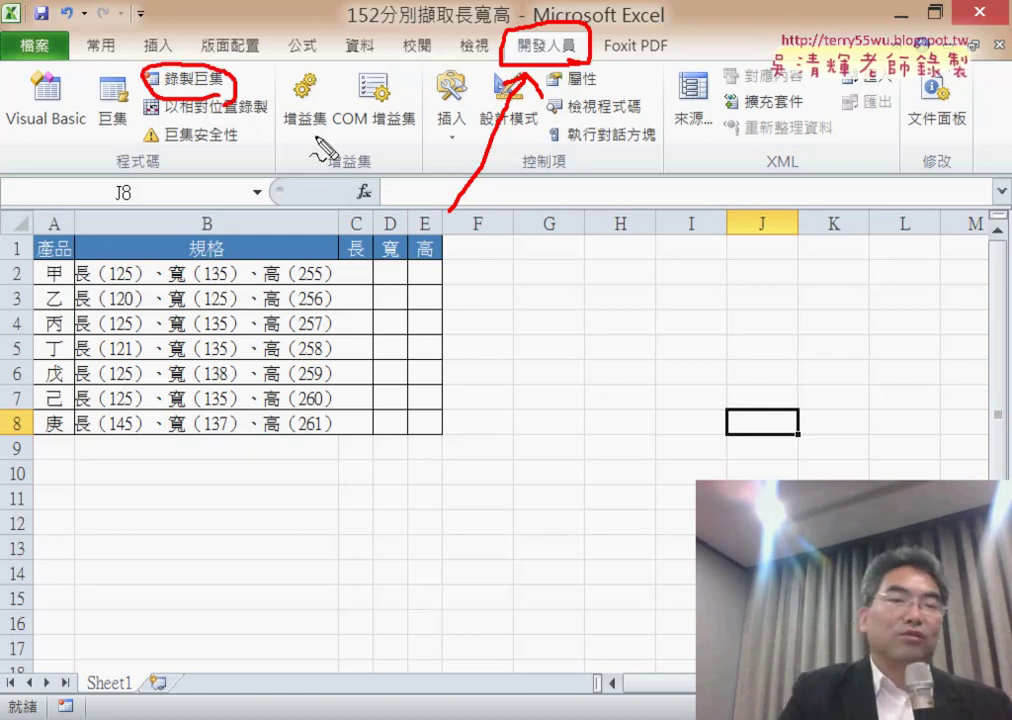
pyautogui.press('Escape')
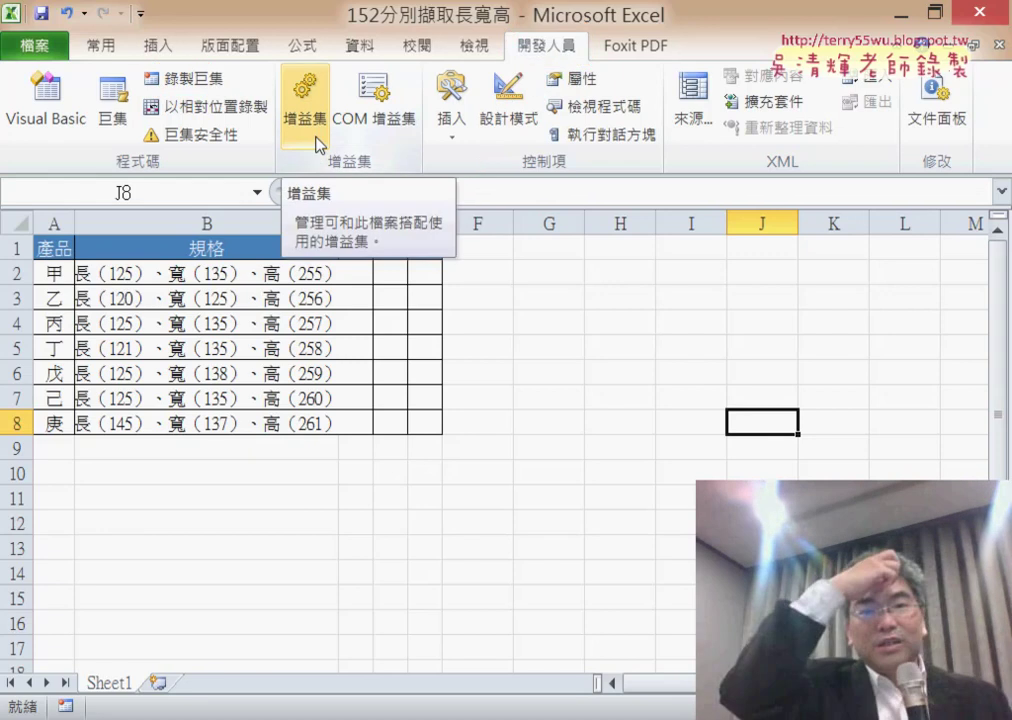
pyautogui.click(540, 288)
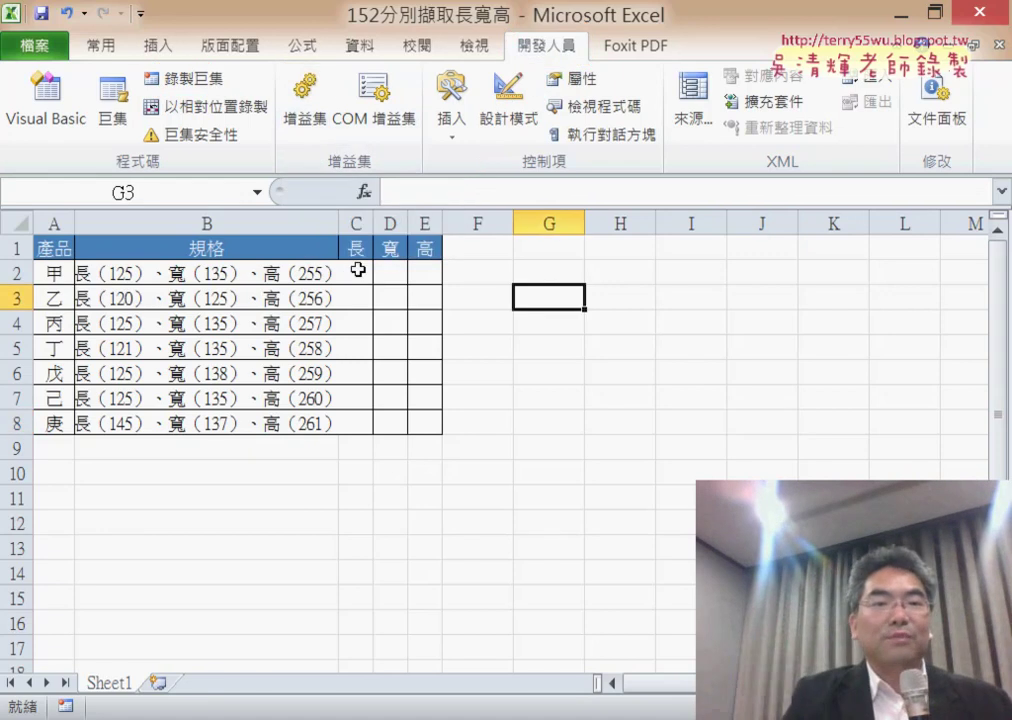
pyautogui.click(357, 271)
pyautogui.click(518, 288)
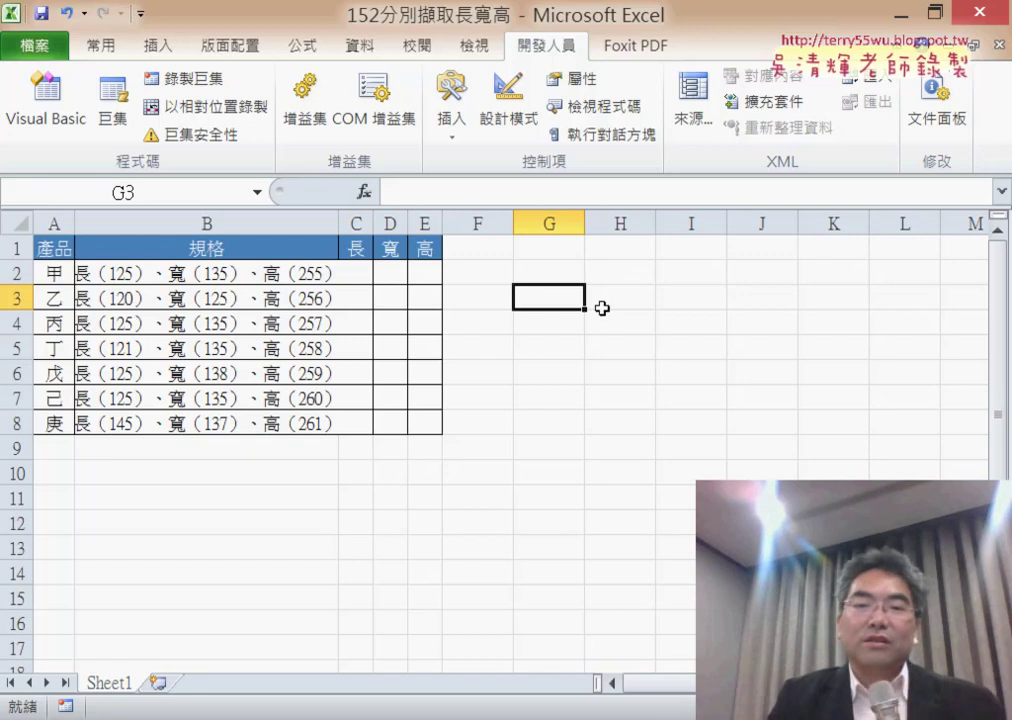
pyautogui.click(566, 326)
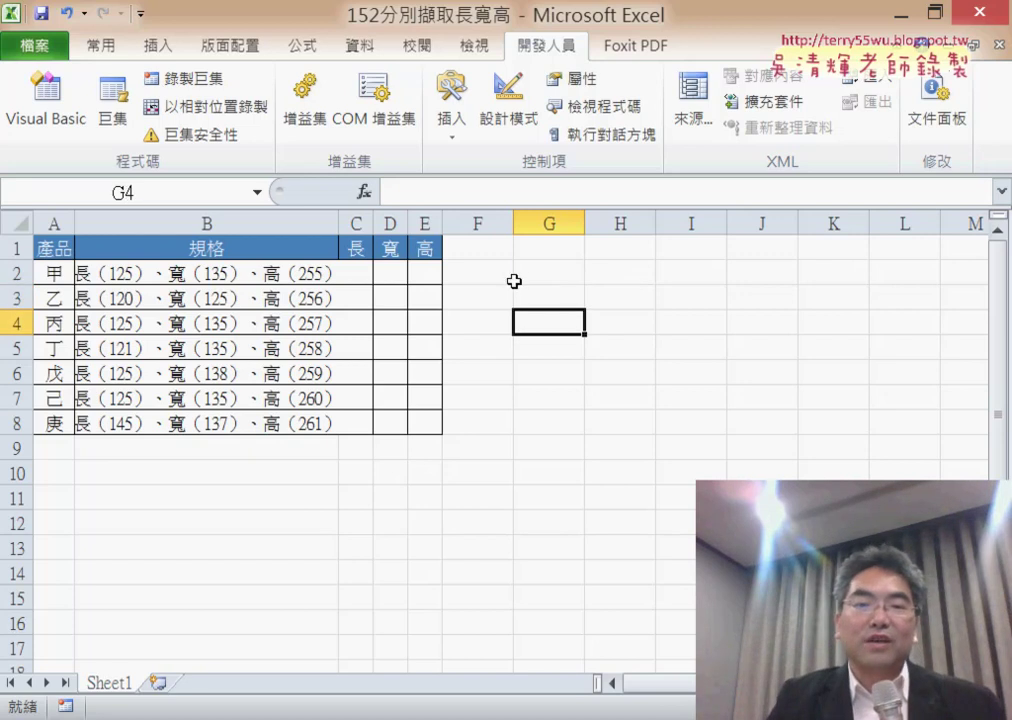
pyautogui.click(556, 270)
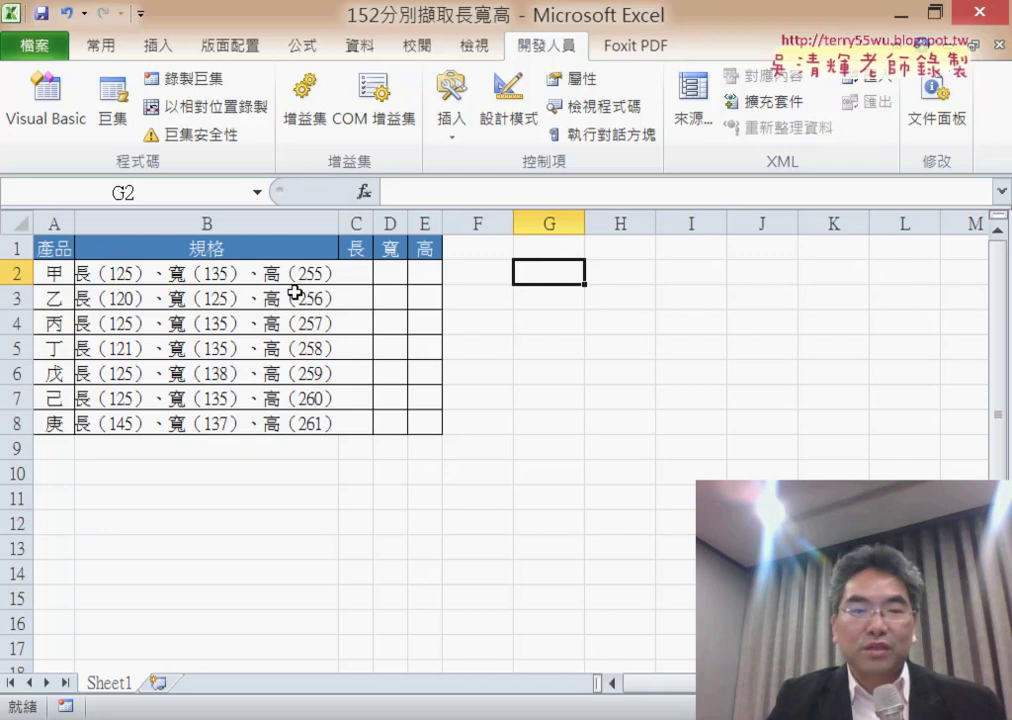
pyautogui.moveTo(239, 274); pyautogui.dragTo(255, 423)
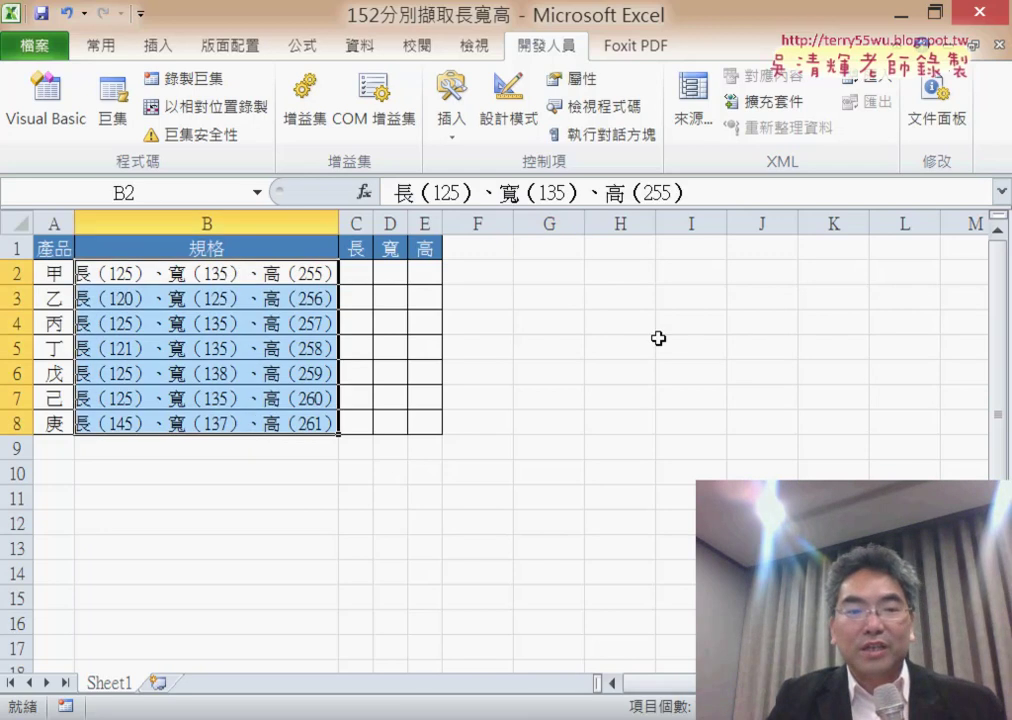
pyautogui.click(600, 294)
pyautogui.moveTo(332, 270); pyautogui.dragTo(305, 416)
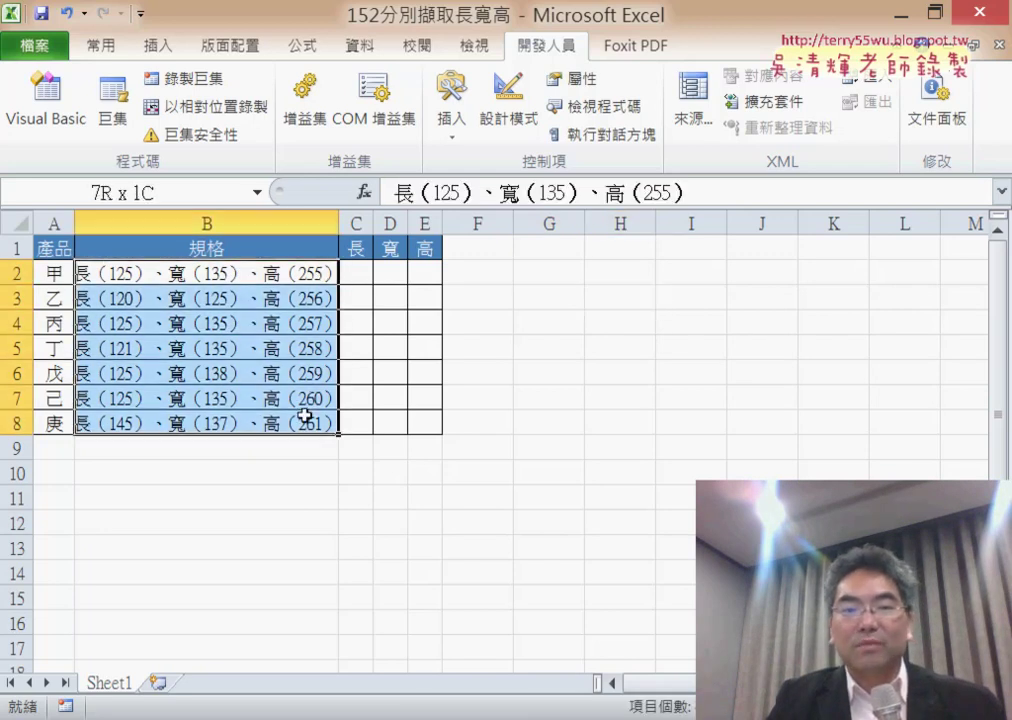
pyautogui.click(619, 274)
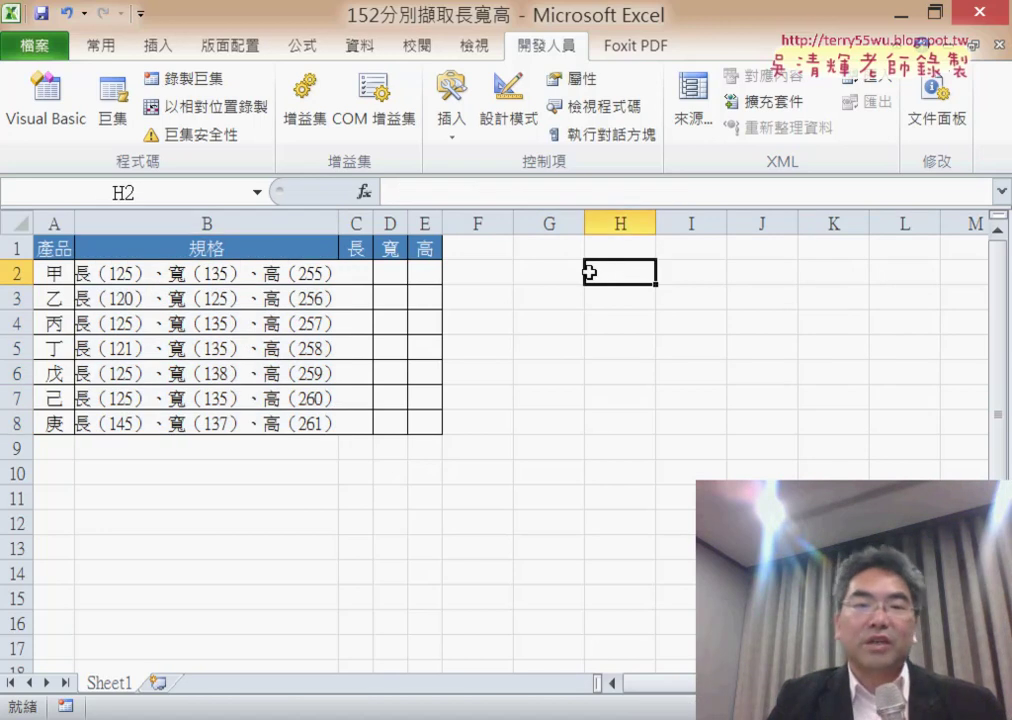
# - Start a new macro recording and enter the macro name 資料剖析
pyautogui.click(199, 80)
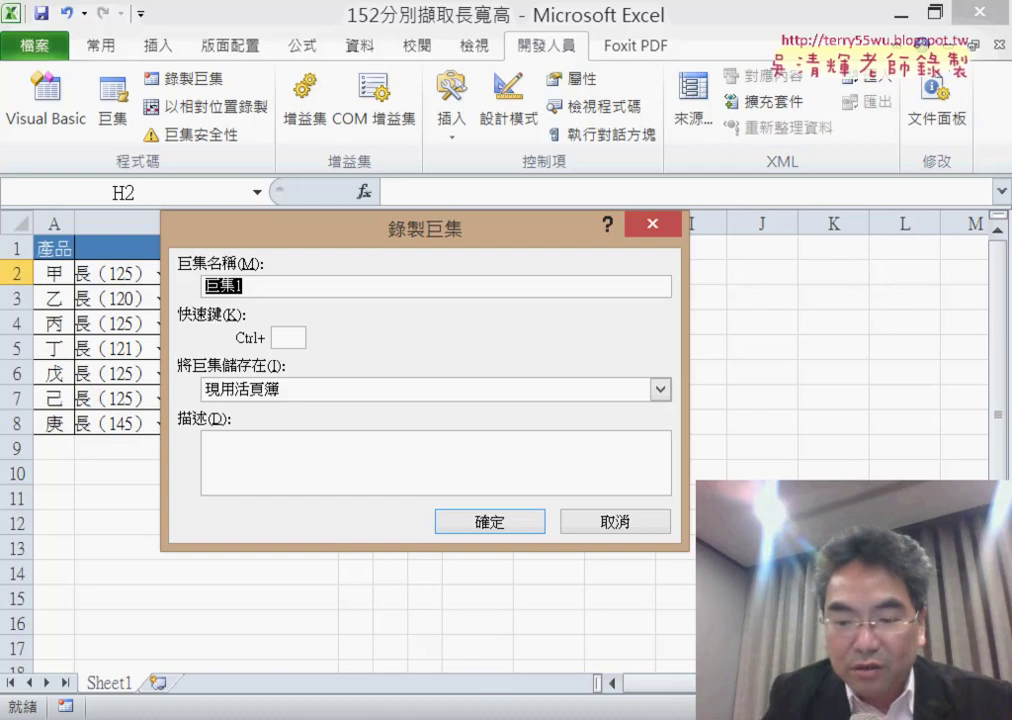
pyautogui.write('資')
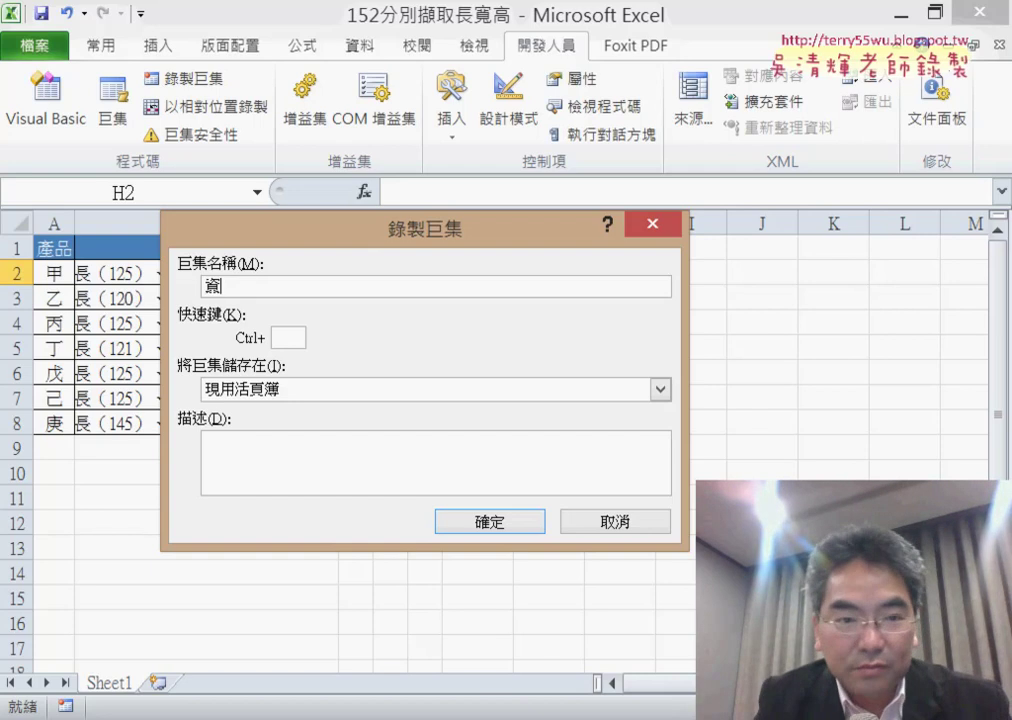
pyautogui.write('ㄌㄜ')
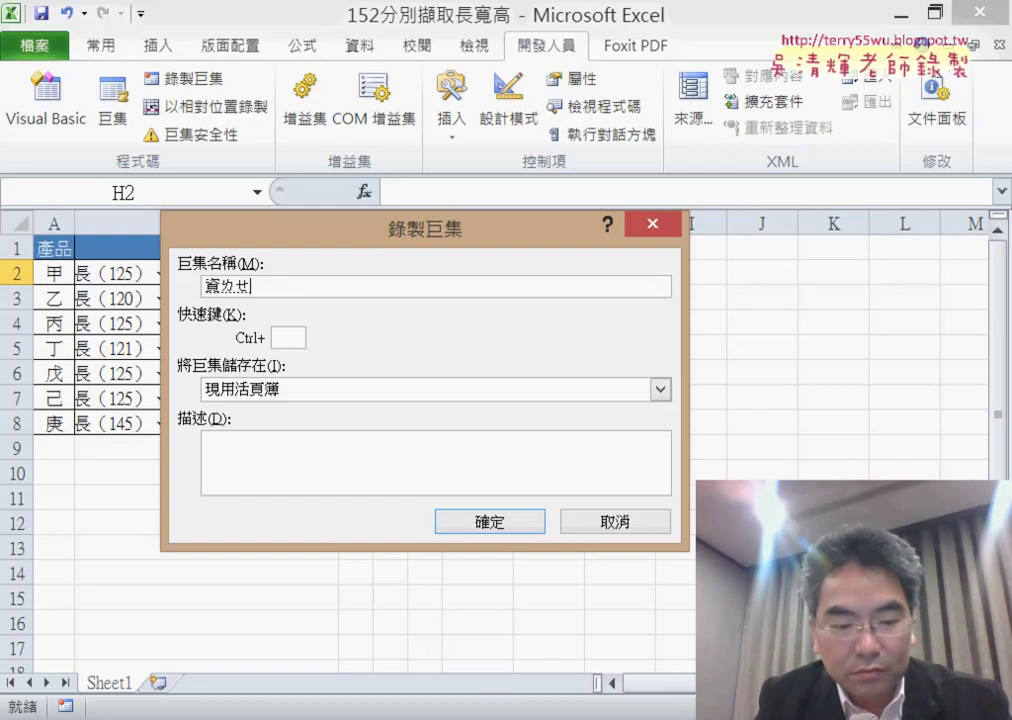
pyautogui.write('烙ㄆ頗ㄒ析')
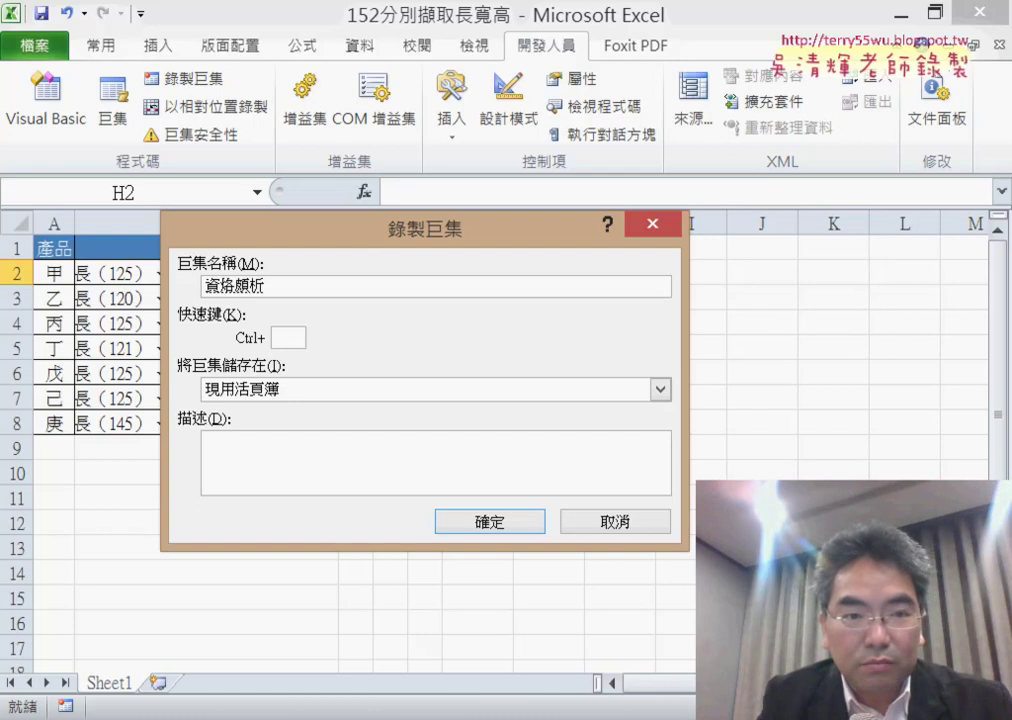
pyautogui.write('ㄌㄧㄠ料')
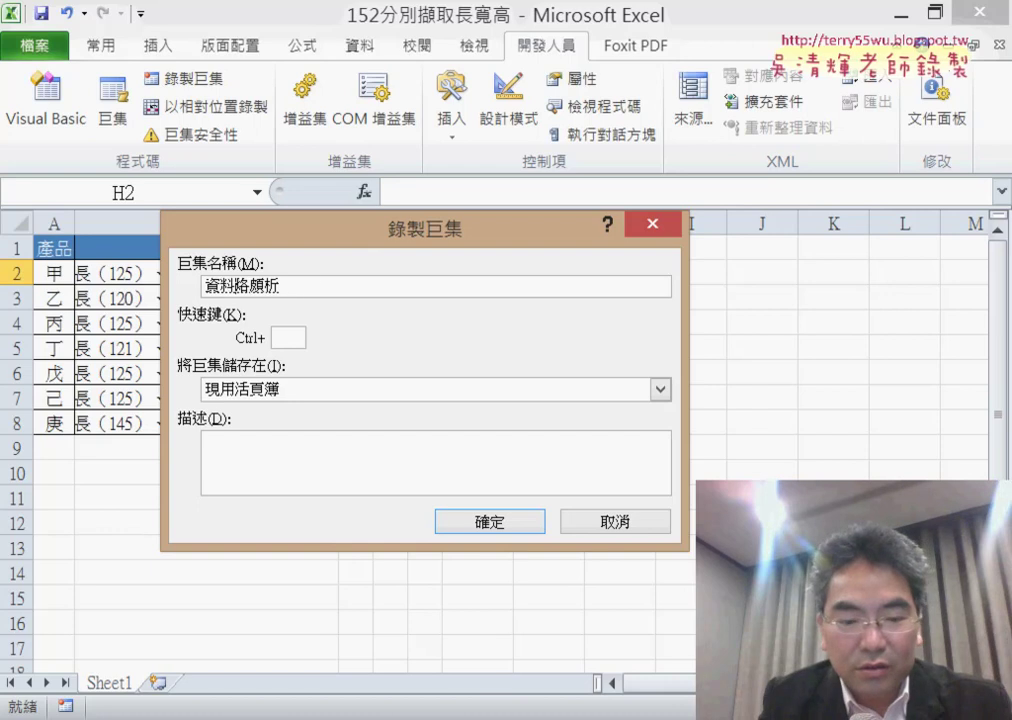
pyautogui.press('Down')
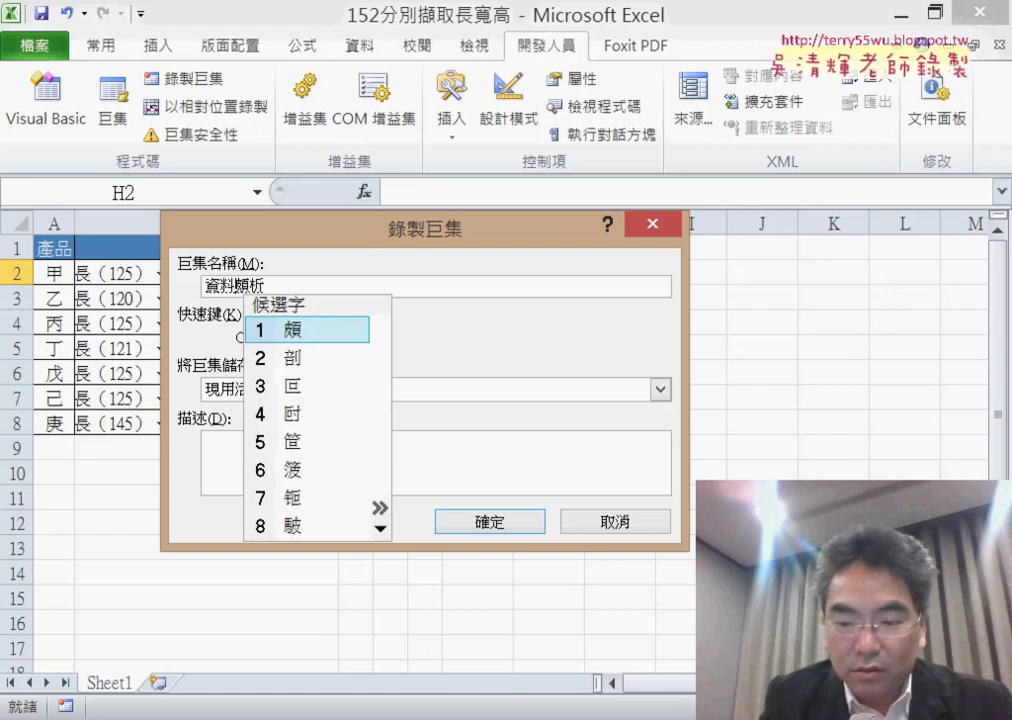
pyautogui.press('Down')
pyautogui.press('Return')
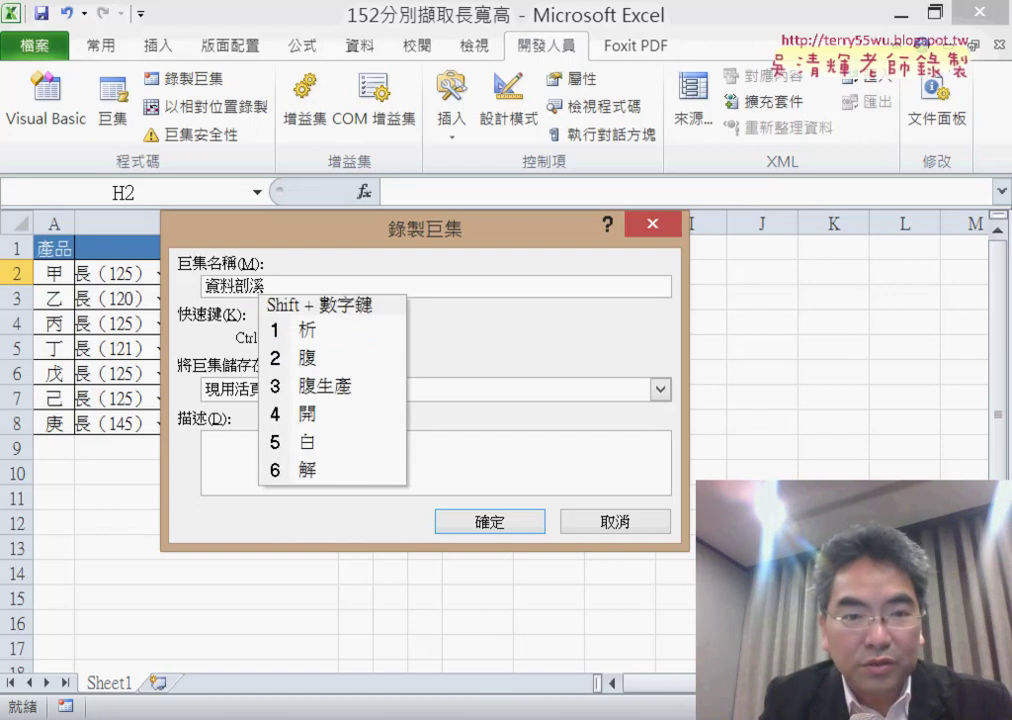
pyautogui.press('Return')
pyautogui.press('Down')
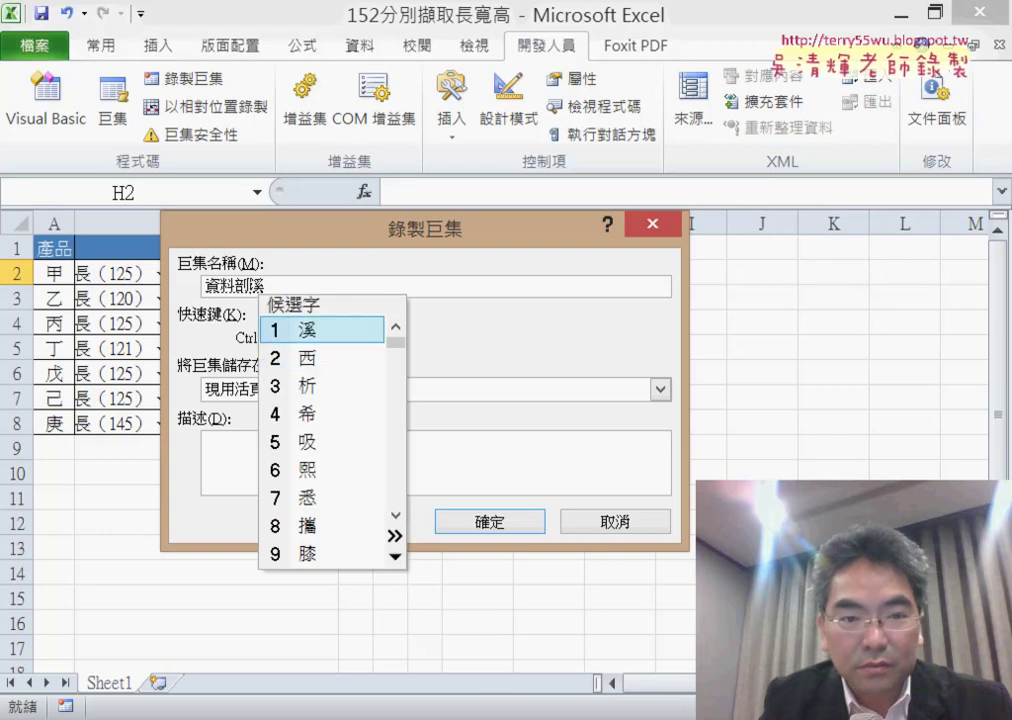
pyautogui.press('Down')
pyautogui.press('Down')
pyautogui.press('Return')
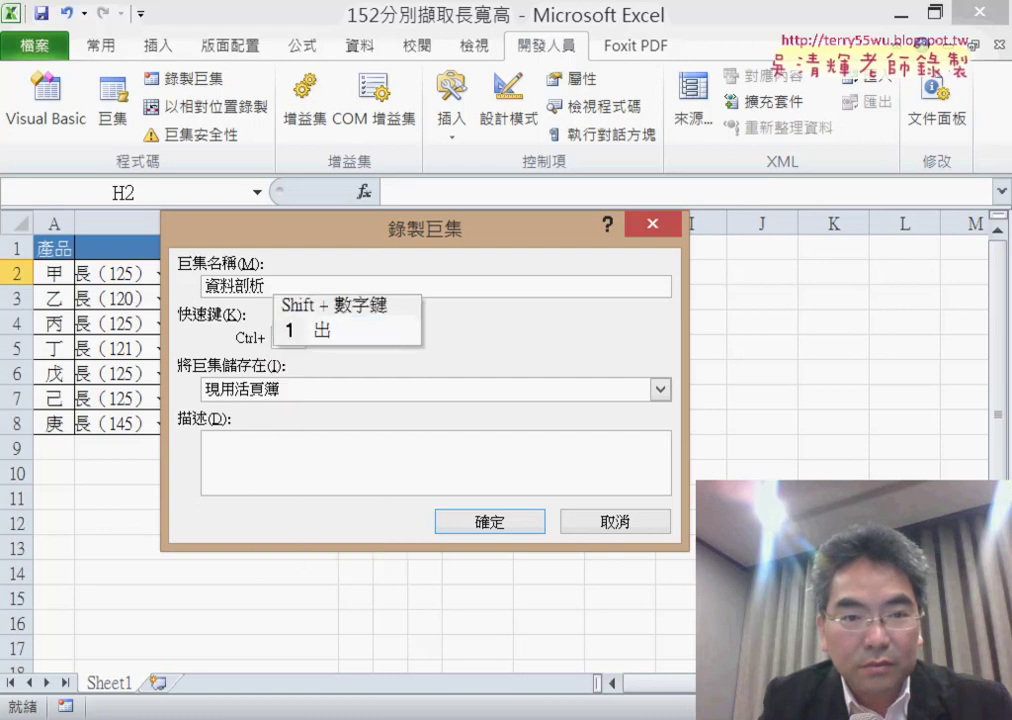
pyautogui.press('Return')
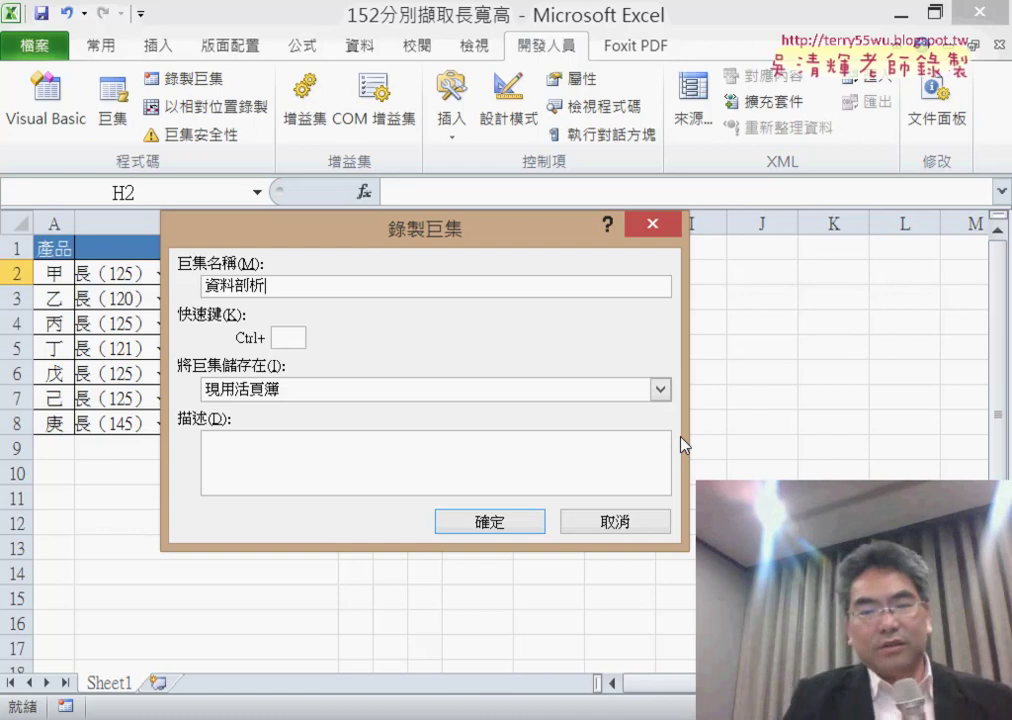
# - Confirm the name and replace the existing 資料剖析 macro to begin recording
pyautogui.click(506, 531)
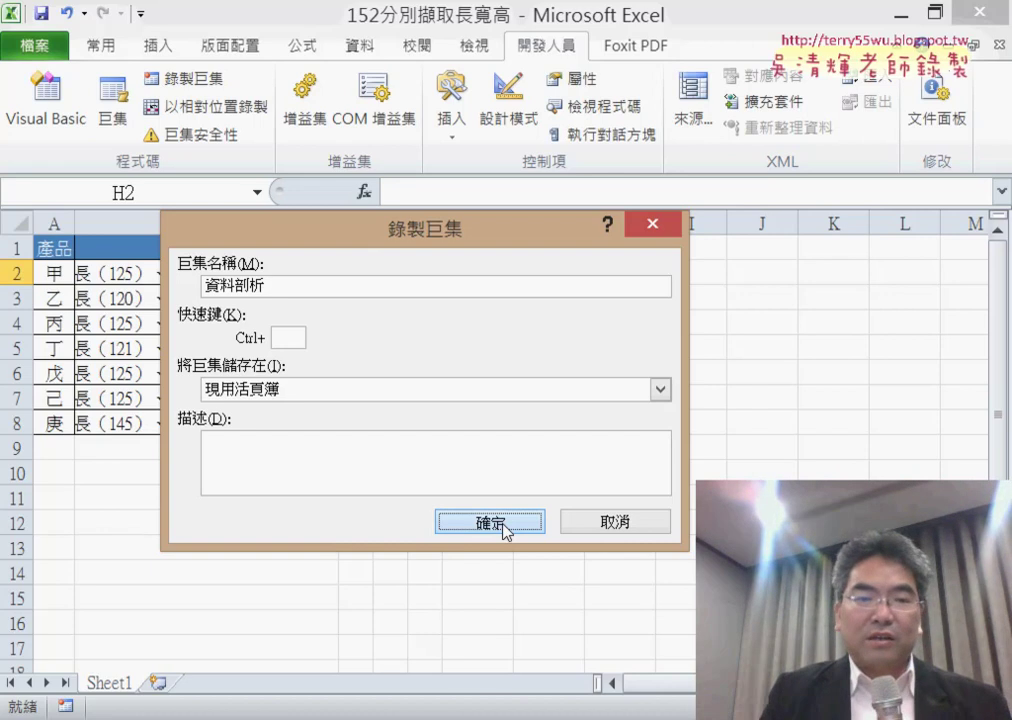
pyautogui.click(505, 531)
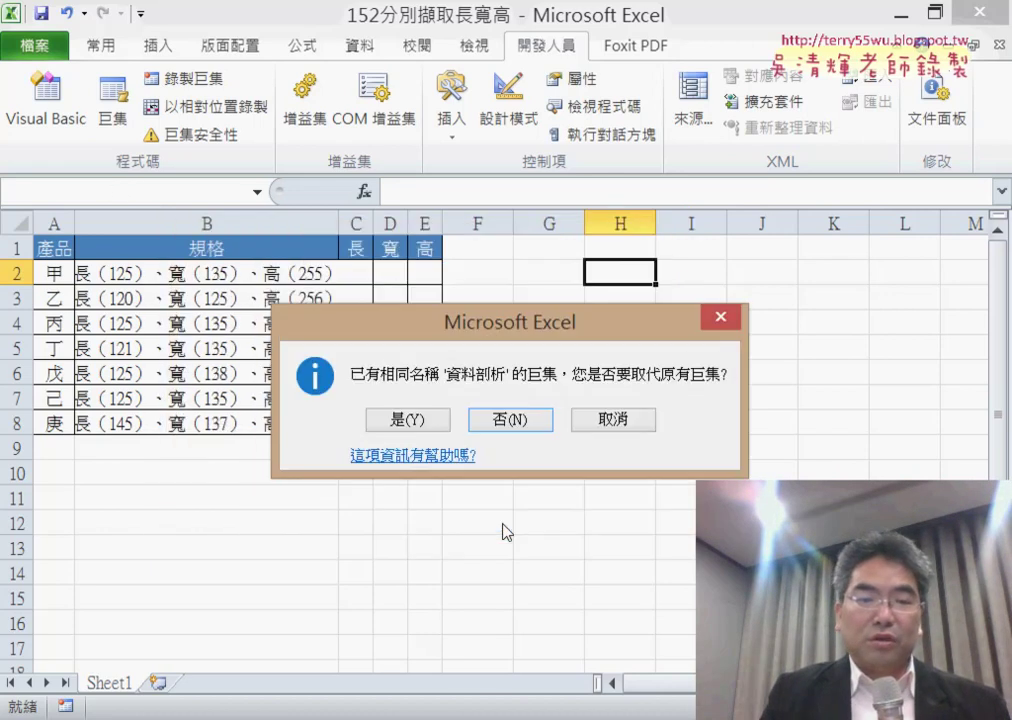
pyautogui.click(409, 419)
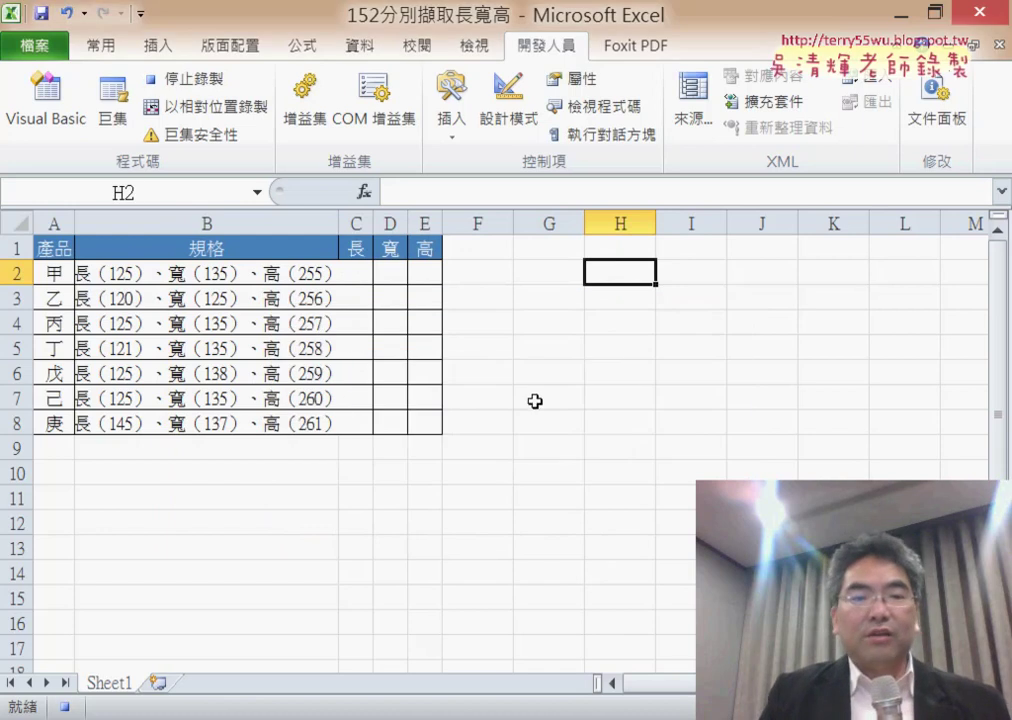
# - Select the 規格 texts in column B and start a fixed-width Text to Columns split
pyautogui.moveTo(264, 268); pyautogui.dragTo(260, 426)
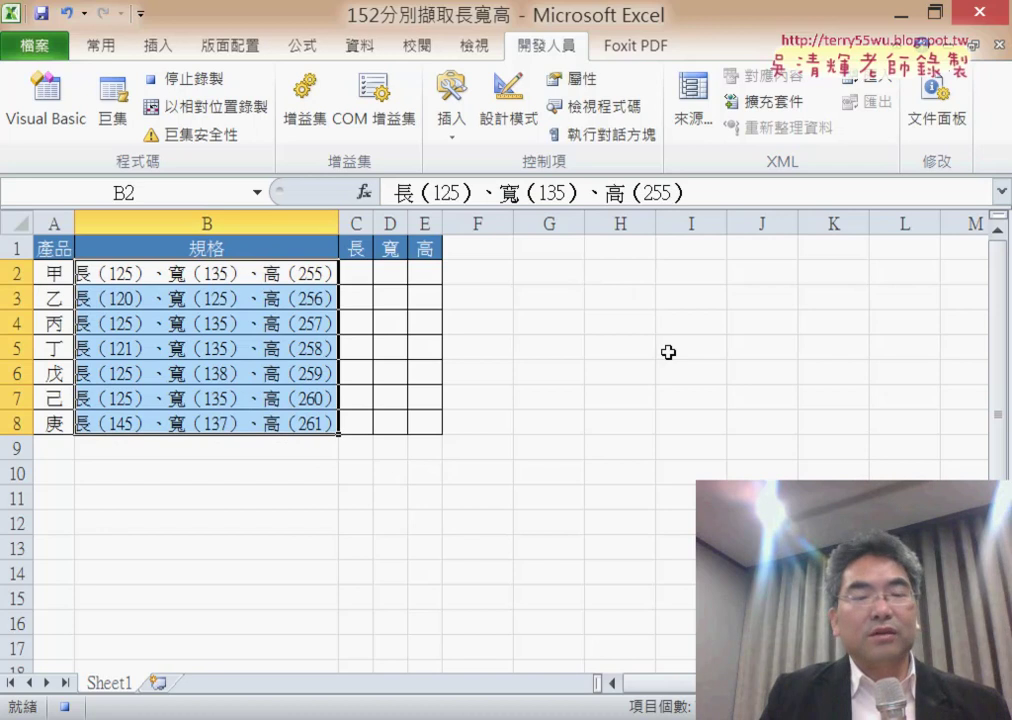
pyautogui.click(359, 45)
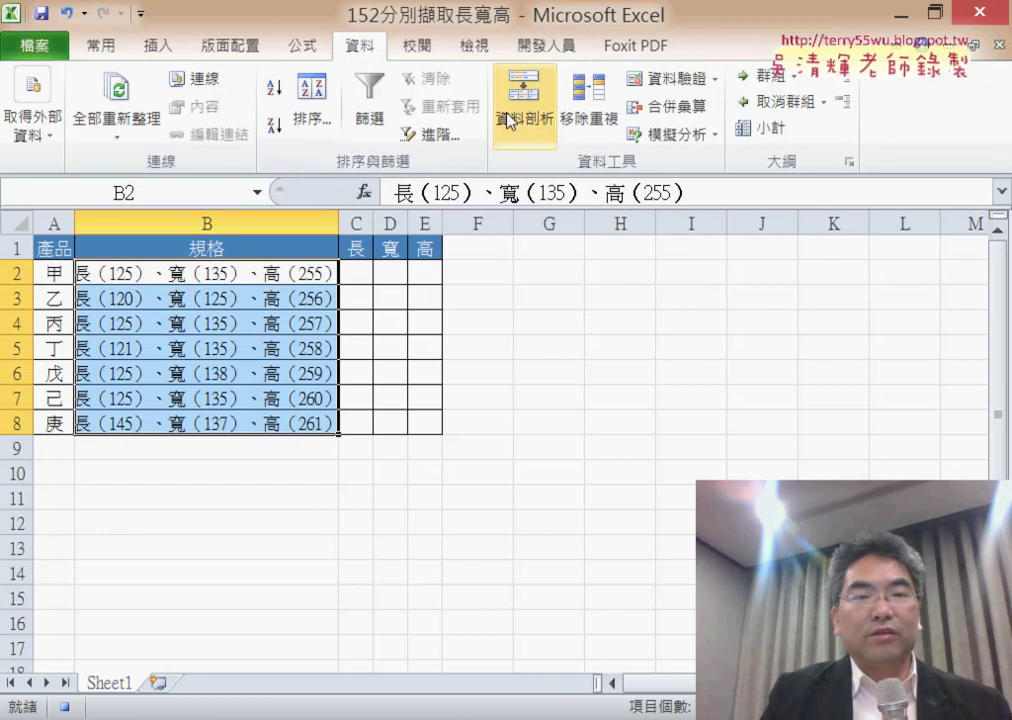
pyautogui.click(525, 120)
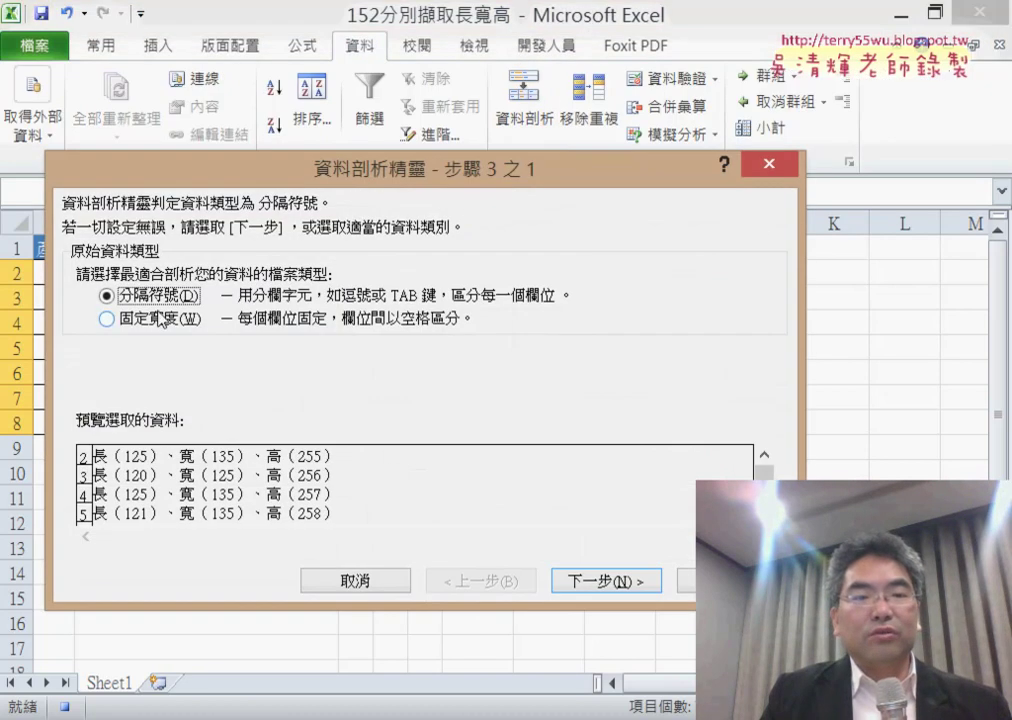
pyautogui.click(168, 316)
pyautogui.click(607, 581)
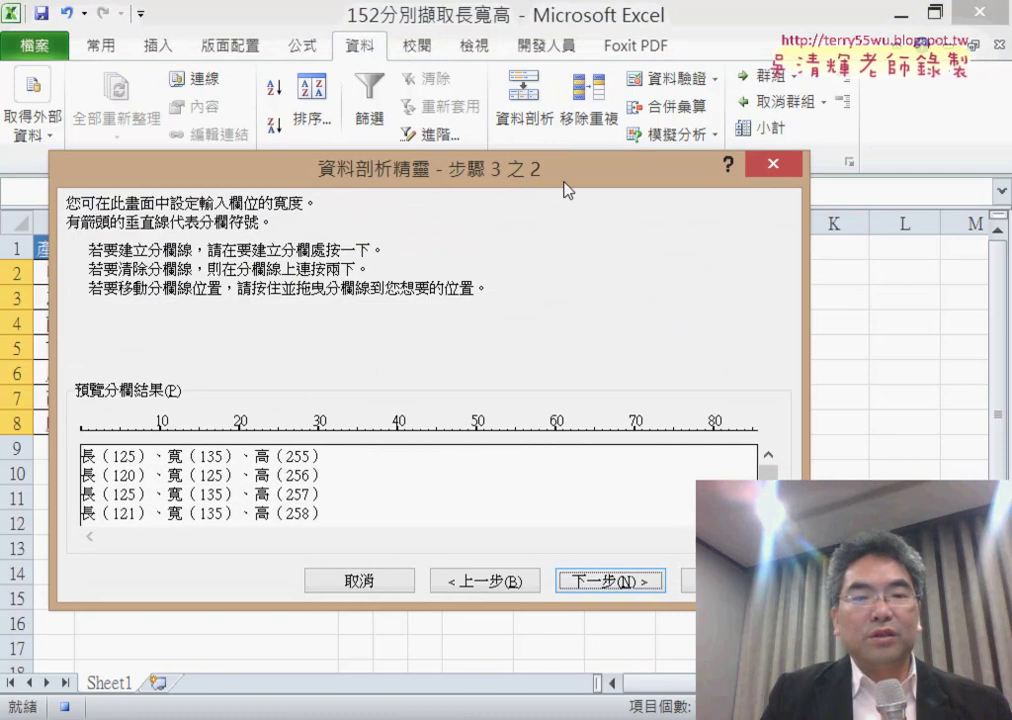
# - Place column break lines around the 長, 寬 and 高 numbers
pyautogui.moveTo(565, 172); pyautogui.dragTo(800, 176)
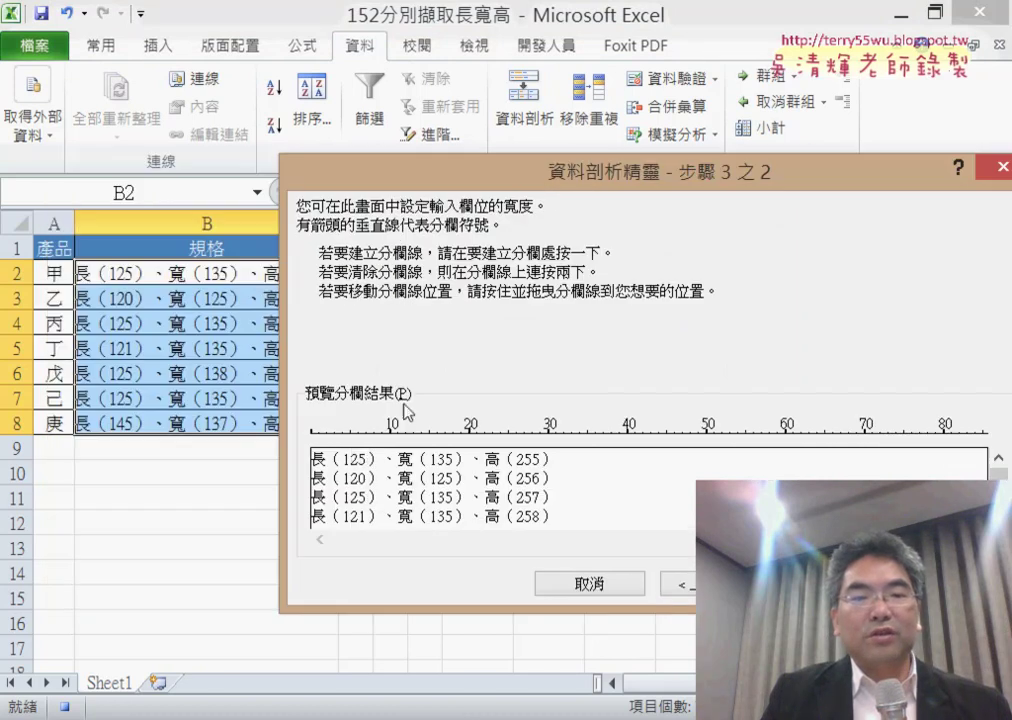
pyautogui.click(366, 445)
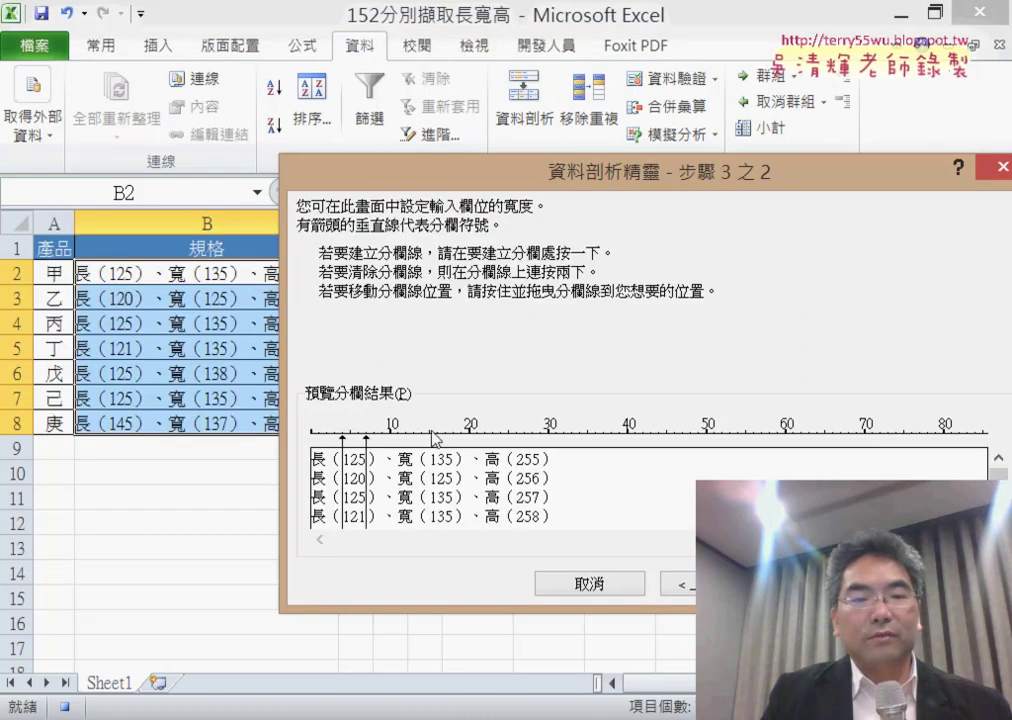
pyautogui.click(430, 436)
pyautogui.click(454, 437)
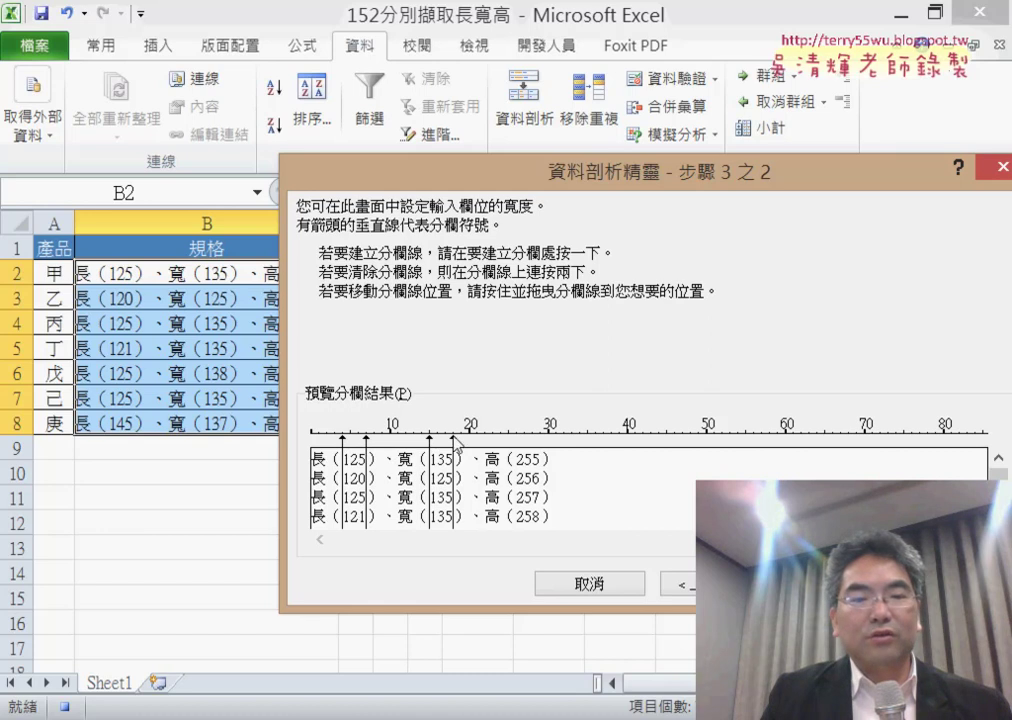
pyautogui.click(516, 437)
pyautogui.click(540, 437)
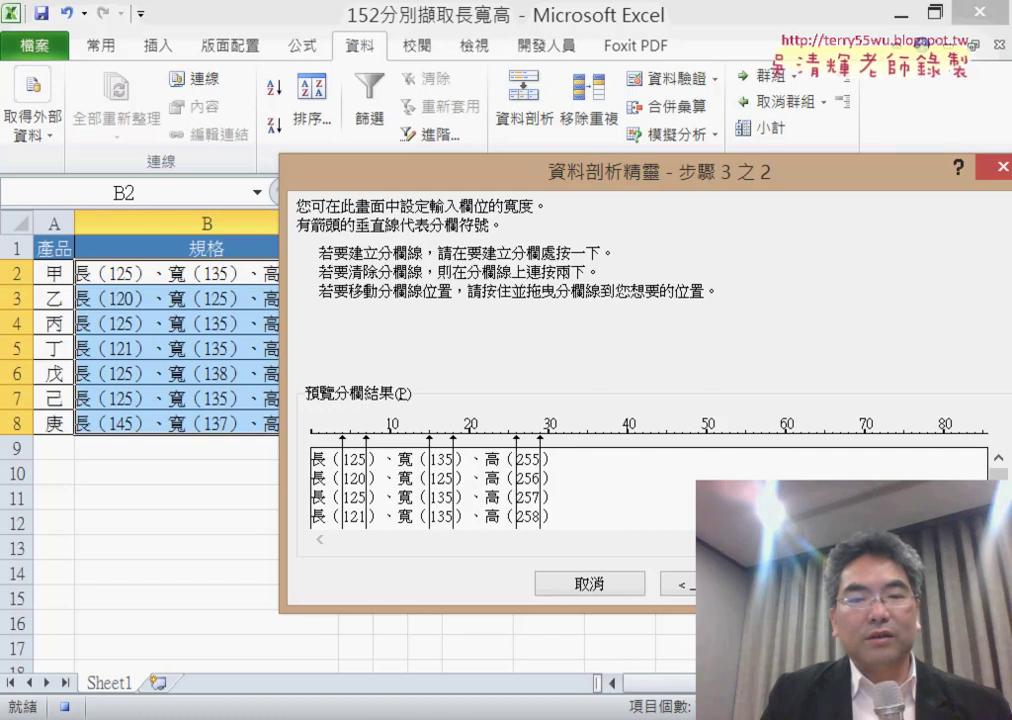
pyautogui.press('Return')
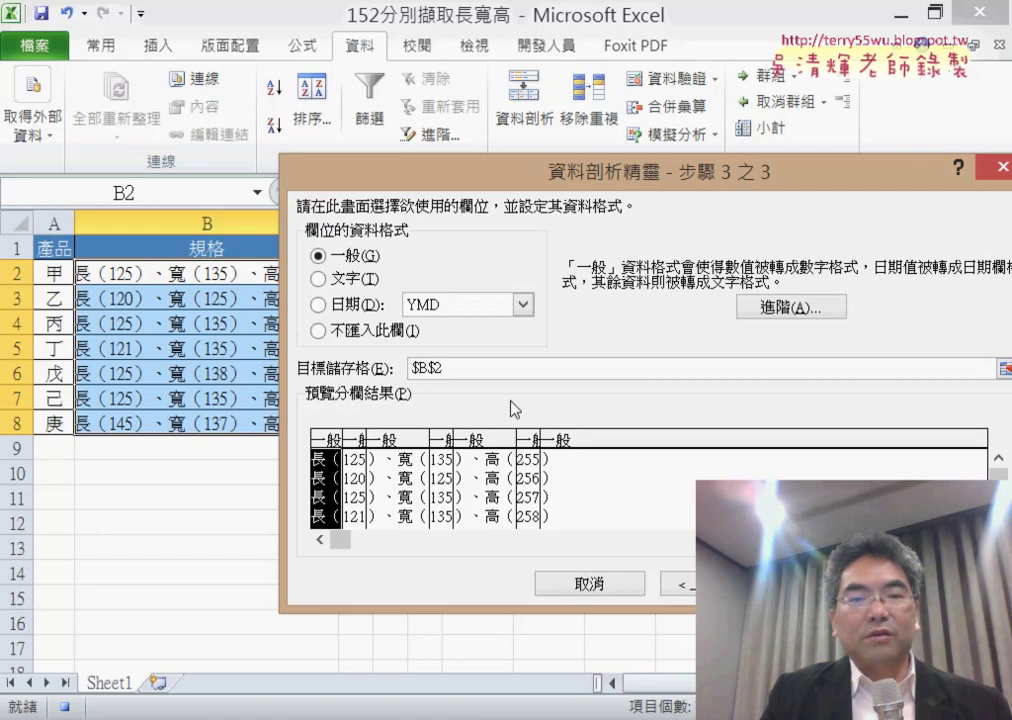
# - Set the leading, separator and trailing bracket text columns to 不匯入此欄
pyautogui.click(330, 331)
pyautogui.click(395, 478)
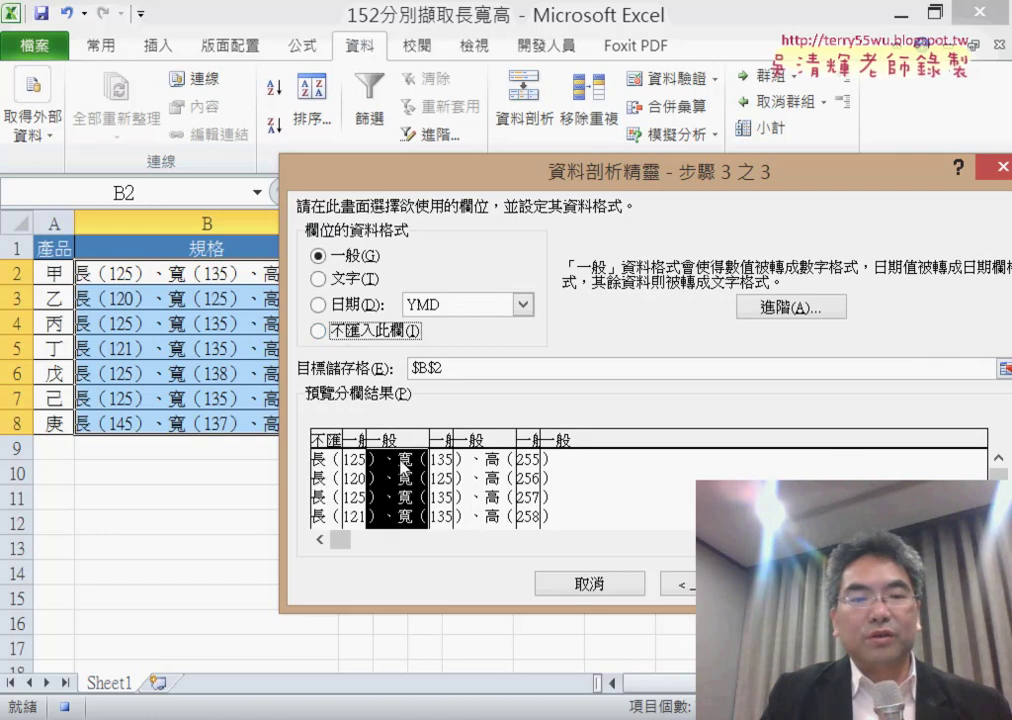
pyautogui.click(330, 331)
pyautogui.click(465, 465)
pyautogui.click(370, 333)
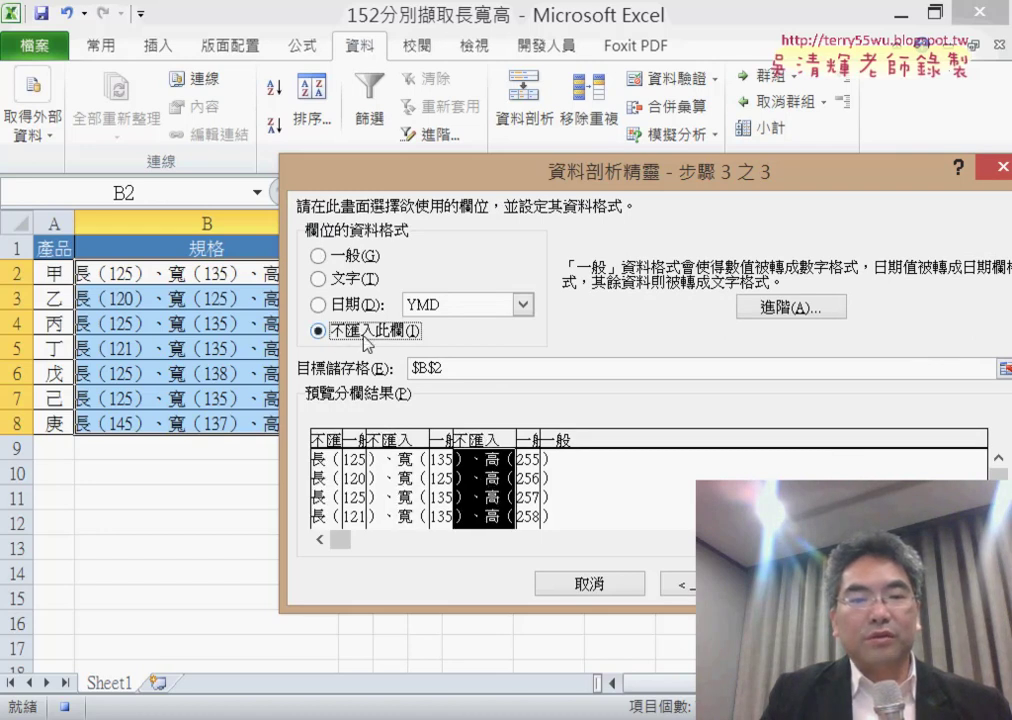
pyautogui.click(583, 490)
pyautogui.click(406, 345)
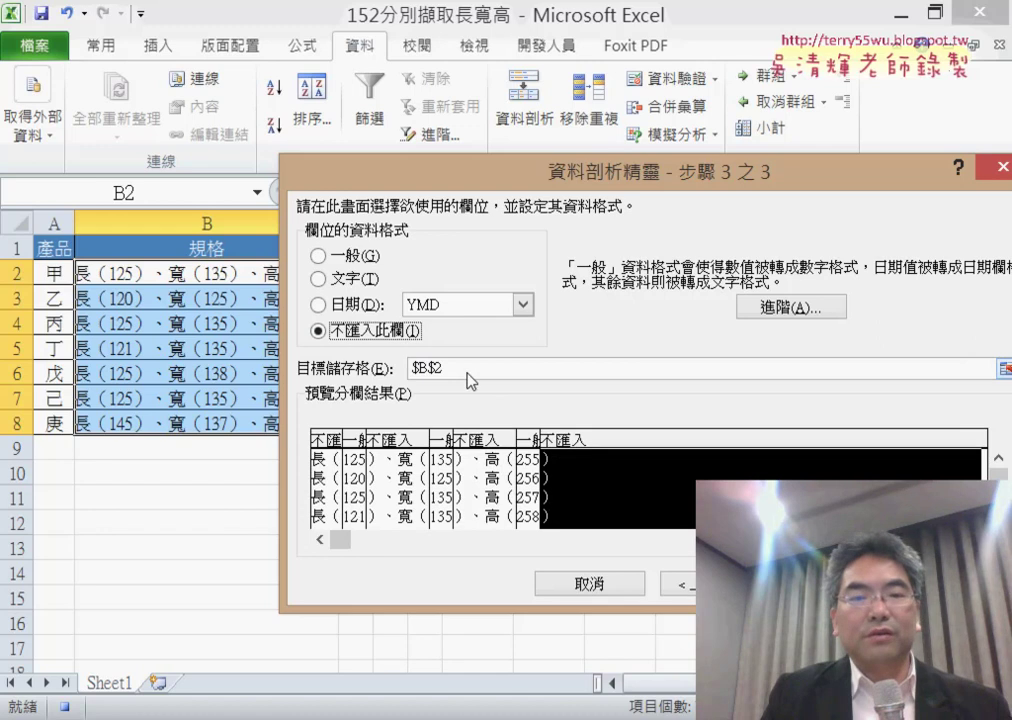
# - Output the split to $C$2, replace the C–E contents, and stop recording the macro
pyautogui.click(470, 381)
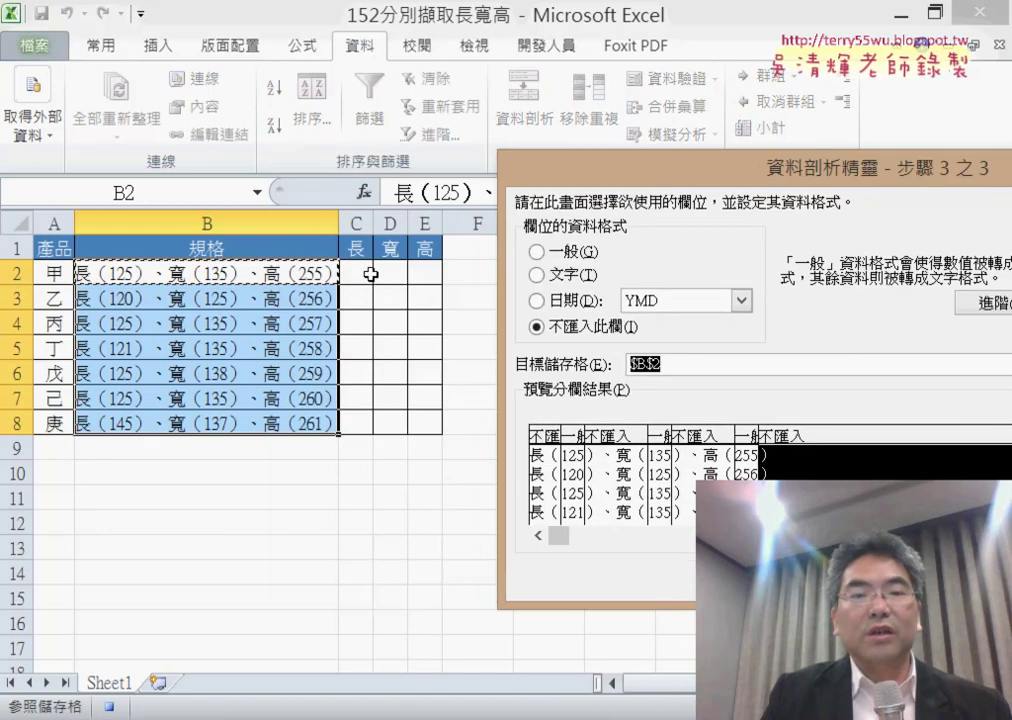
pyautogui.click(358, 273)
pyautogui.moveTo(585, 170); pyautogui.dragTo(317, 98)
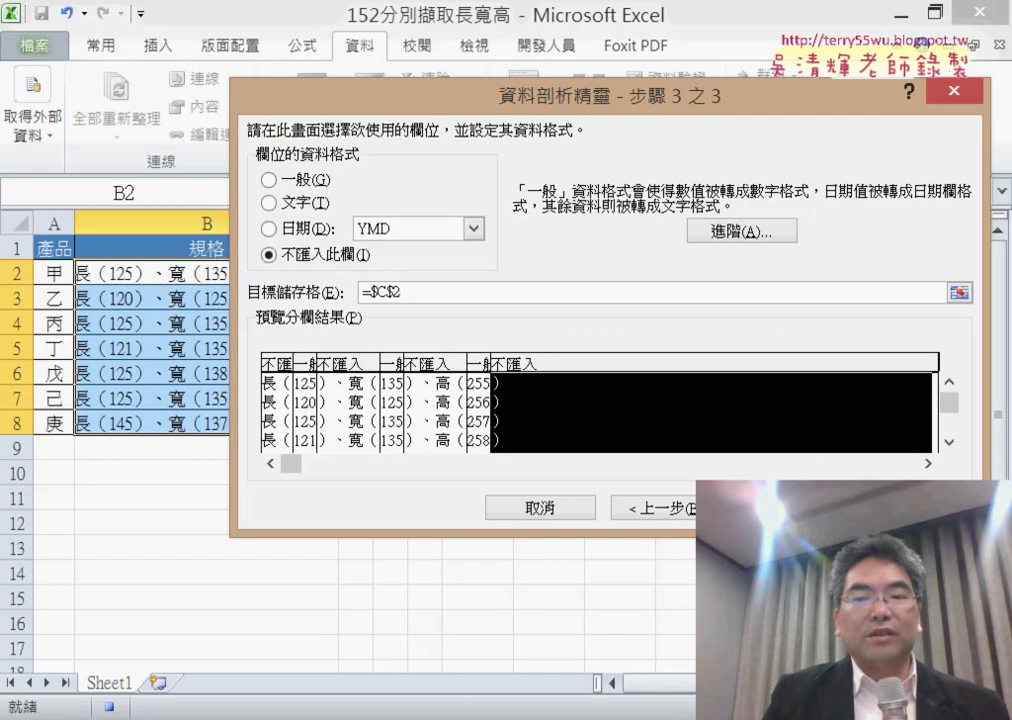
pyautogui.press('Return')
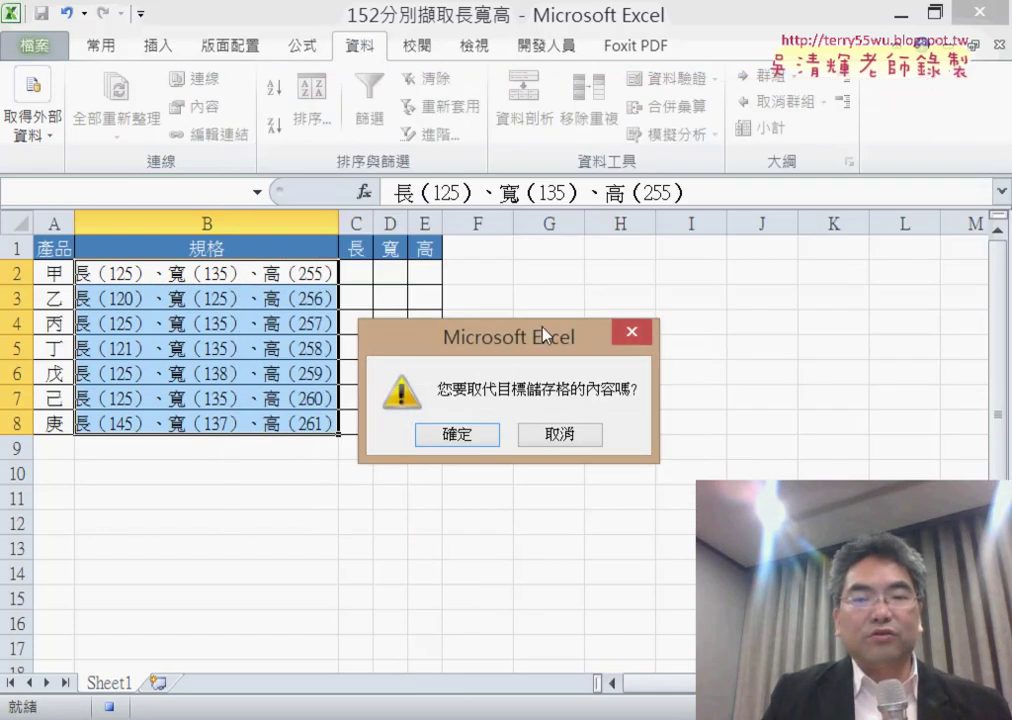
pyautogui.moveTo(543, 333); pyautogui.dragTo(744, 166)
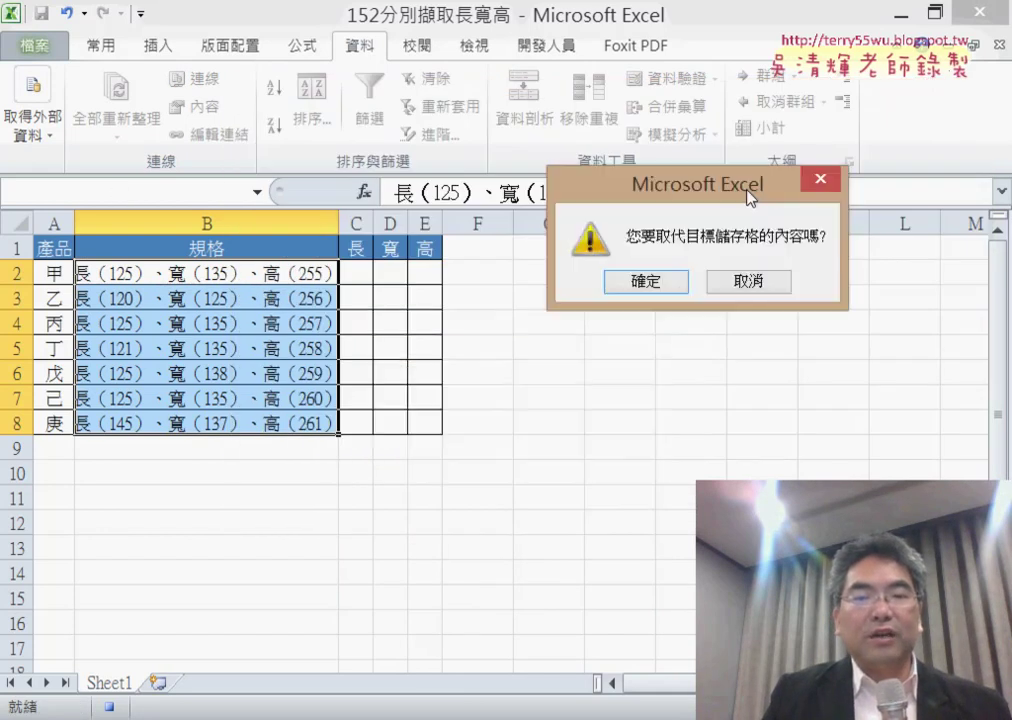
pyautogui.click(652, 268)
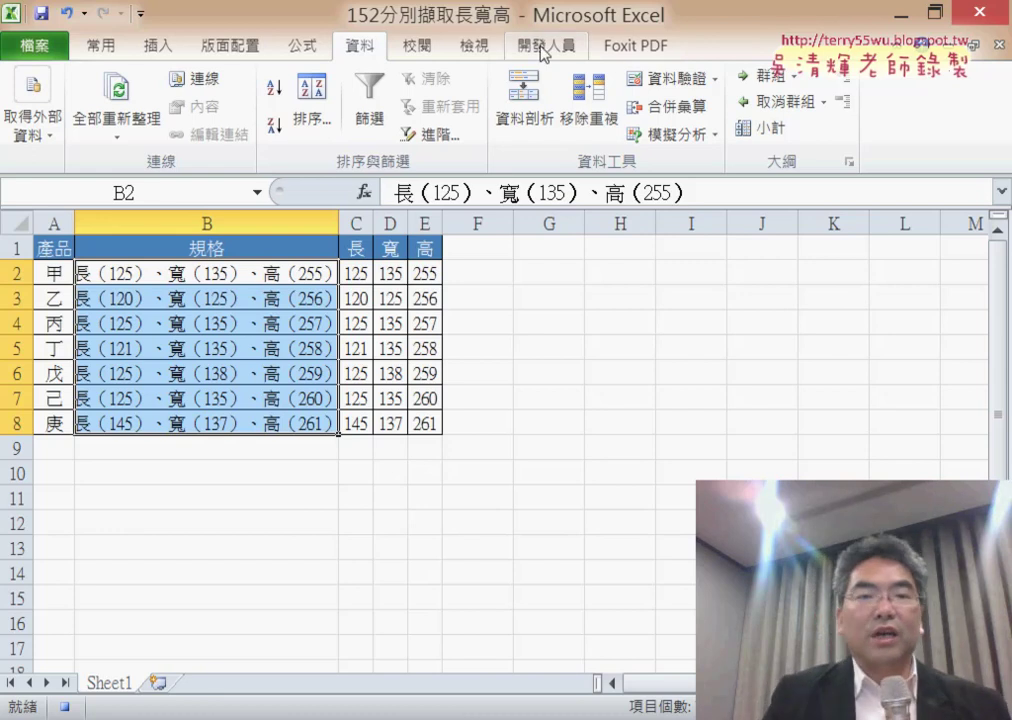
pyautogui.click(543, 47)
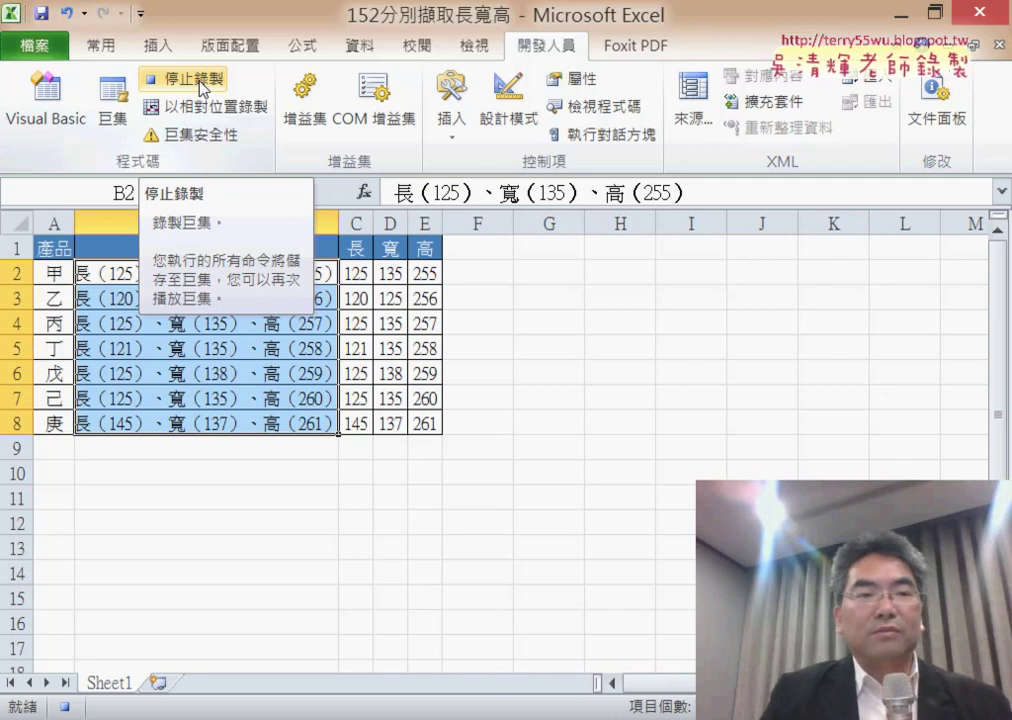
pyautogui.click(203, 88)
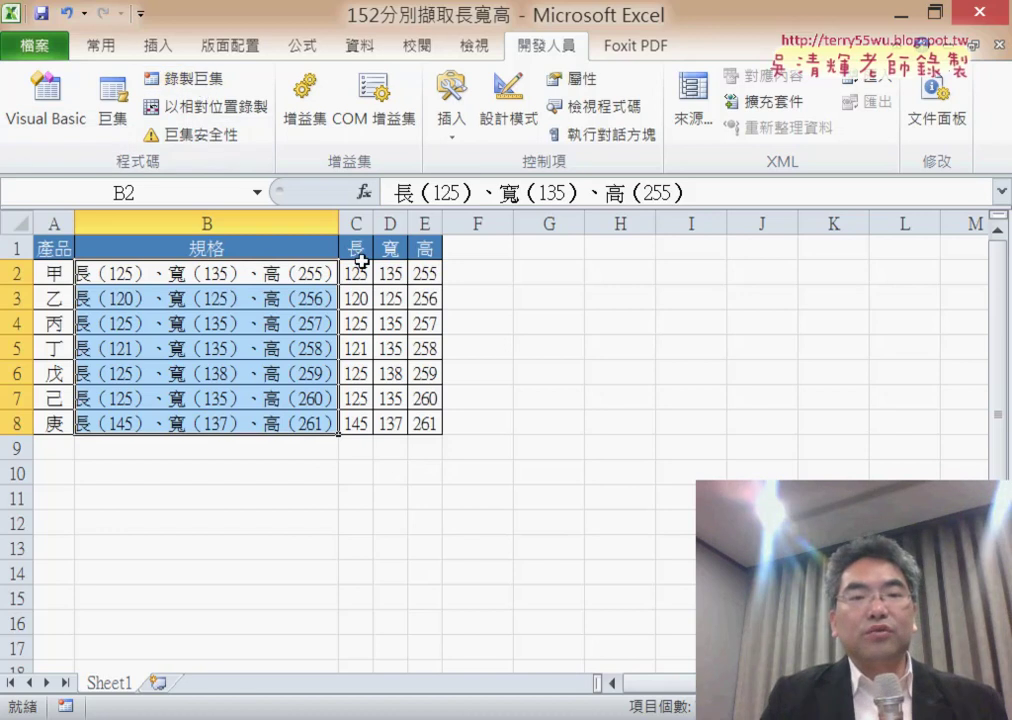
# - Record a new macro named 清除 that deletes the values in C2:E8
pyautogui.click(204, 93)
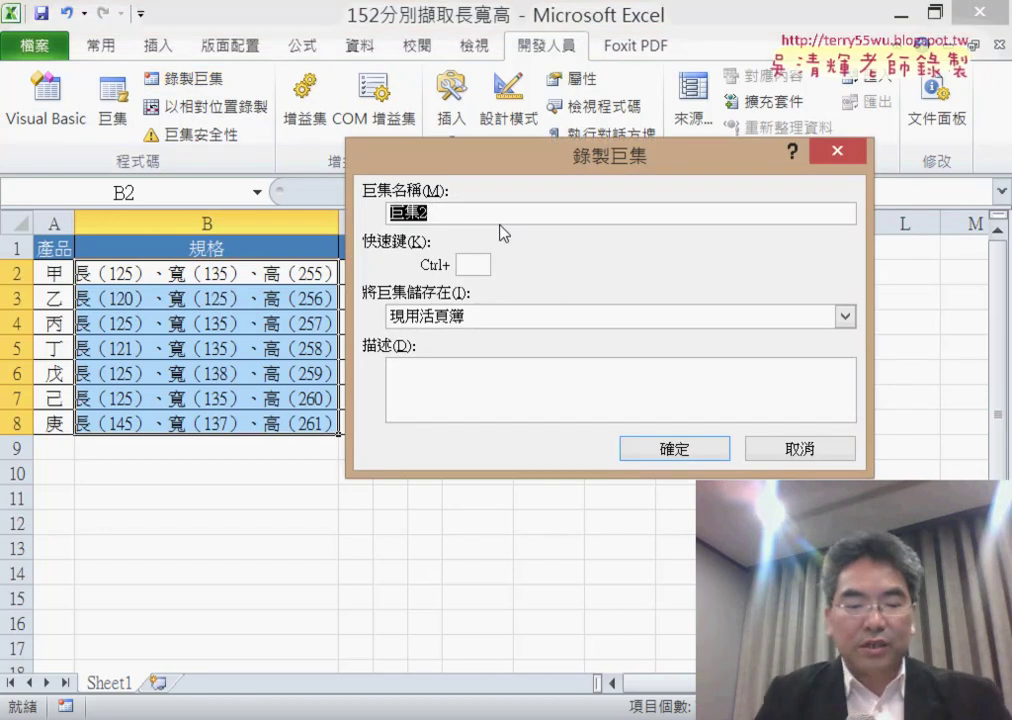
pyautogui.write('fu/')
pyautogui.press('space')
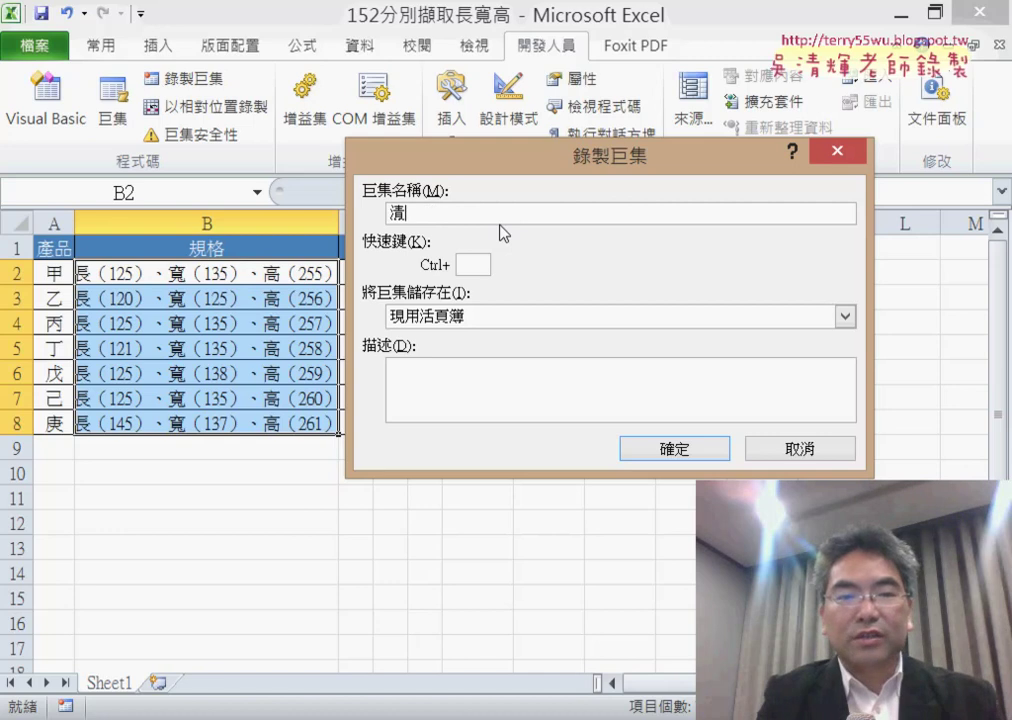
pyautogui.write('tj6')
pyautogui.press('Return')
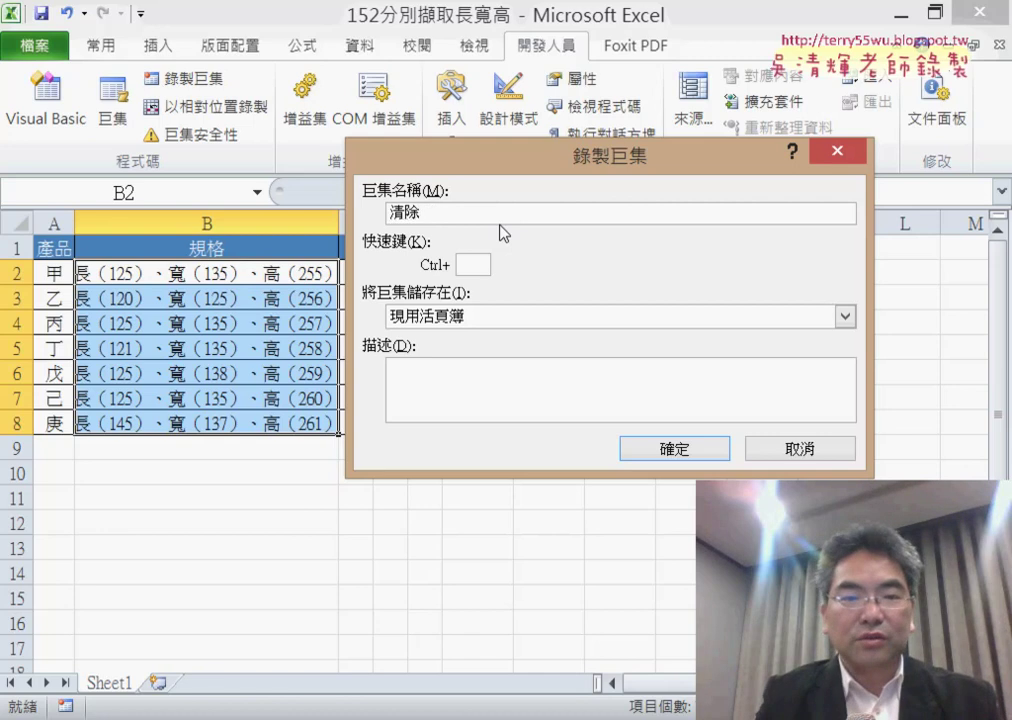
pyautogui.press('Return')
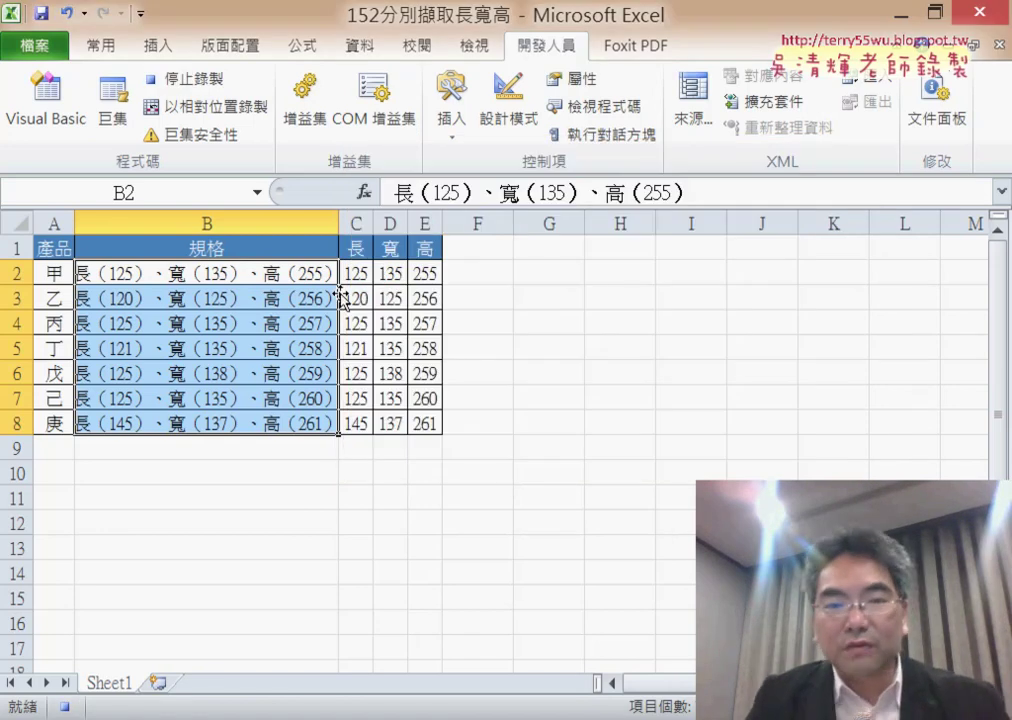
pyautogui.moveTo(356, 272)
pyautogui.mouseDown()
pyautogui.moveTo(429, 350)
pyautogui.moveTo(429, 425)
pyautogui.mouseUp()
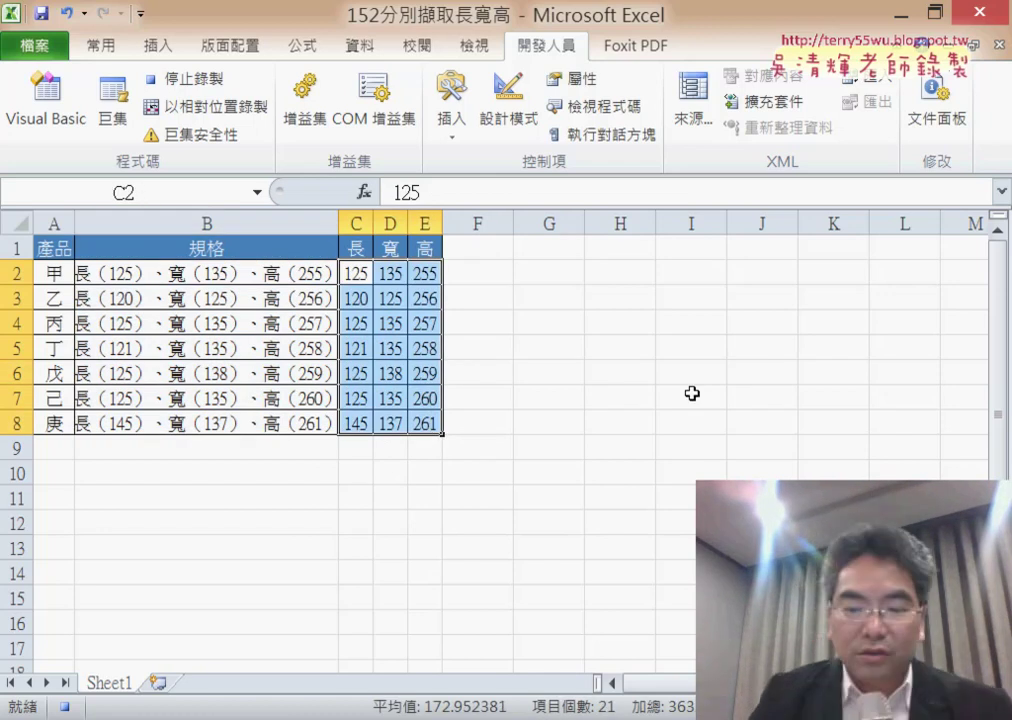
pyautogui.press('Delete')
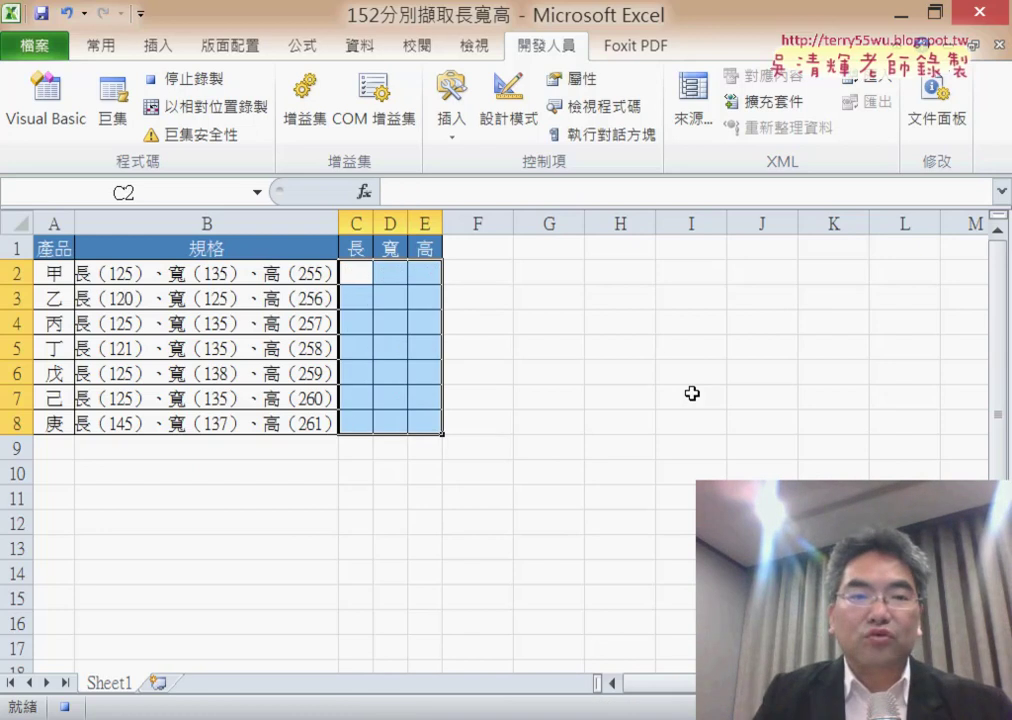
# - Stop recording 清除, then run the 資料剖析 macro to refill columns C–E
pyautogui.click(201, 79)
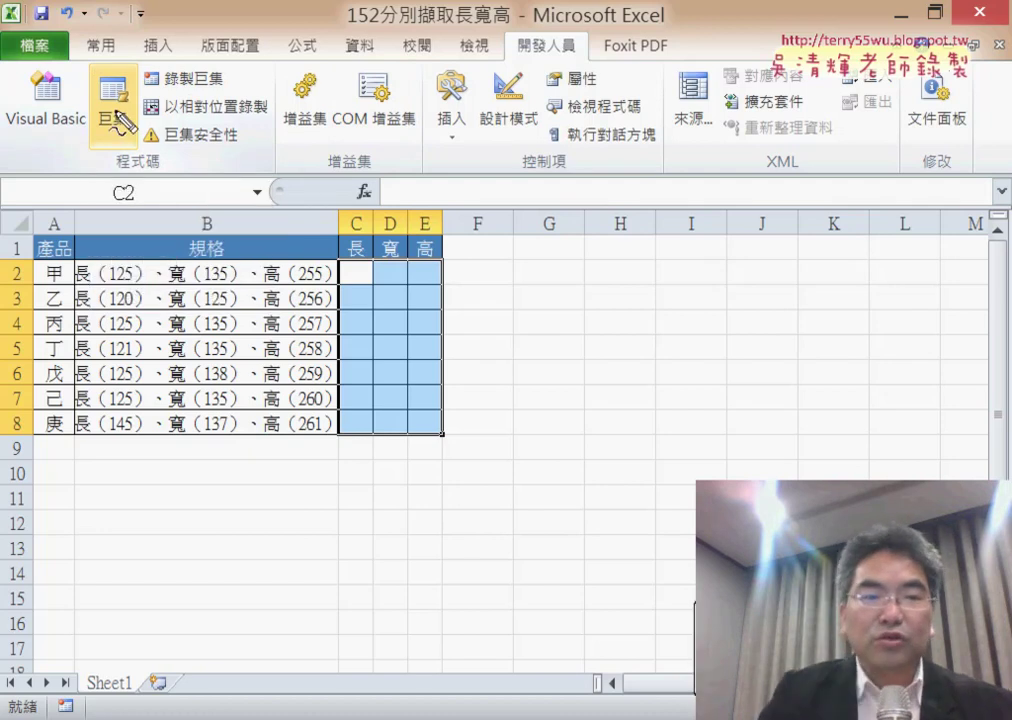
pyautogui.moveTo(106, 157)
pyautogui.mouseDown()
pyautogui.moveTo(92, 114)
pyautogui.moveTo(100, 165)
pyautogui.mouseUp()
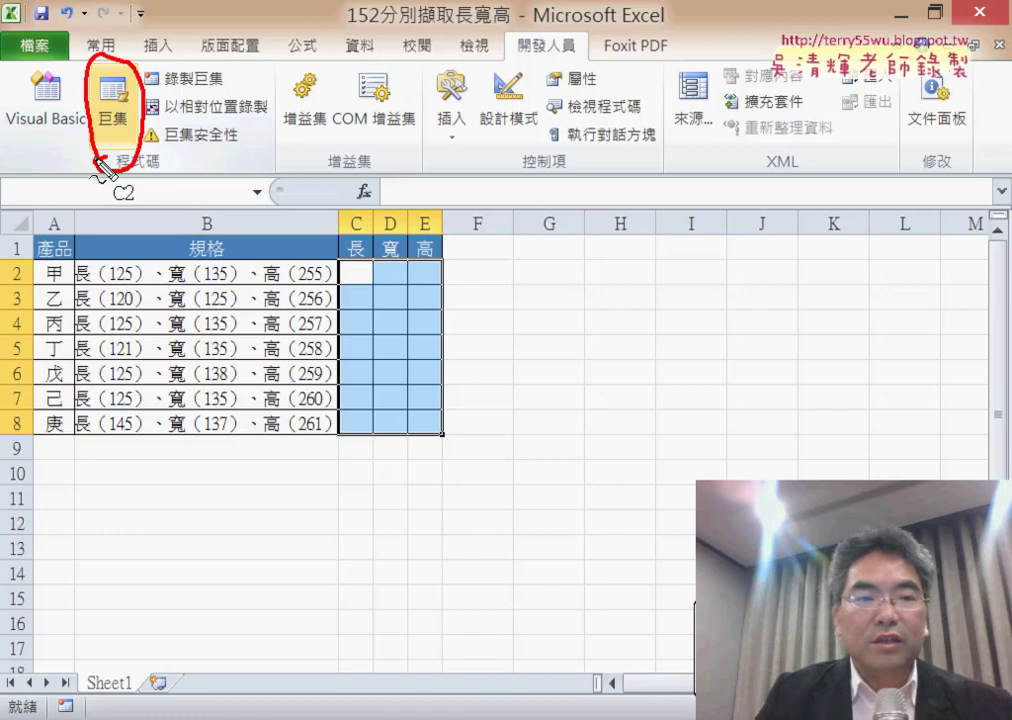
pyautogui.press('Escape')
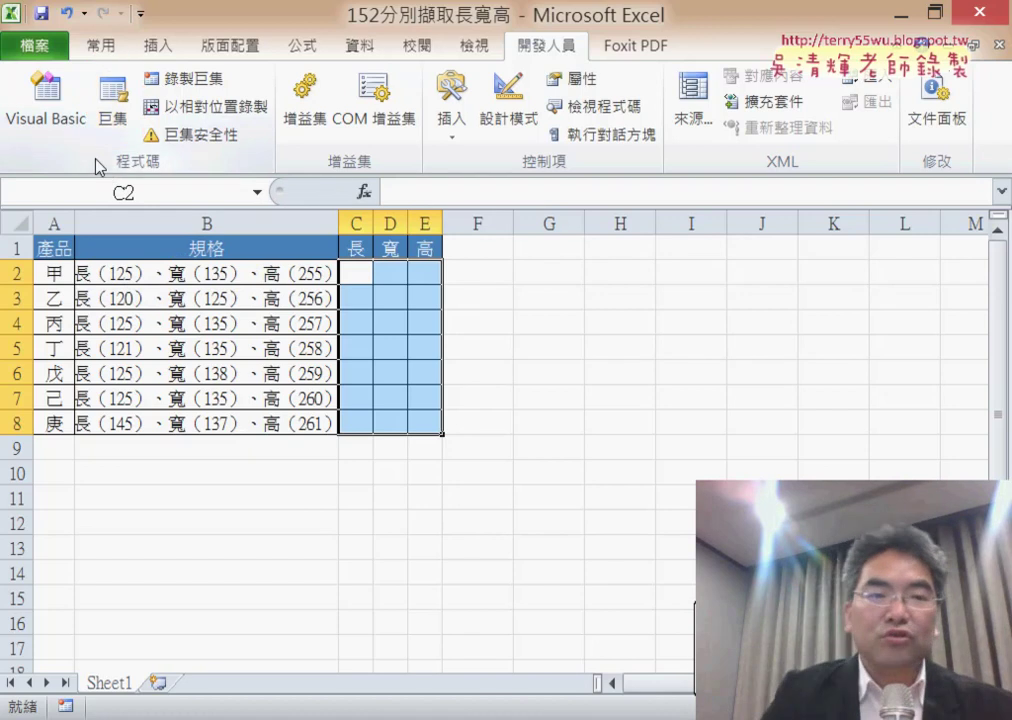
pyautogui.click(121, 104)
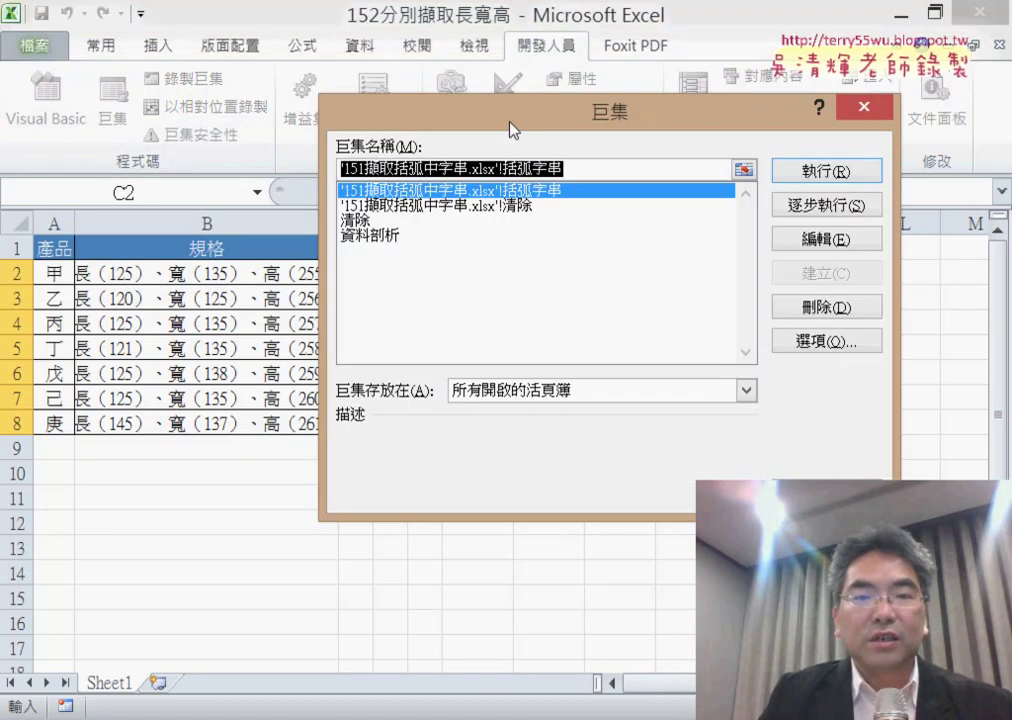
pyautogui.moveTo(511, 130); pyautogui.dragTo(737, 130)
pyautogui.click(660, 237)
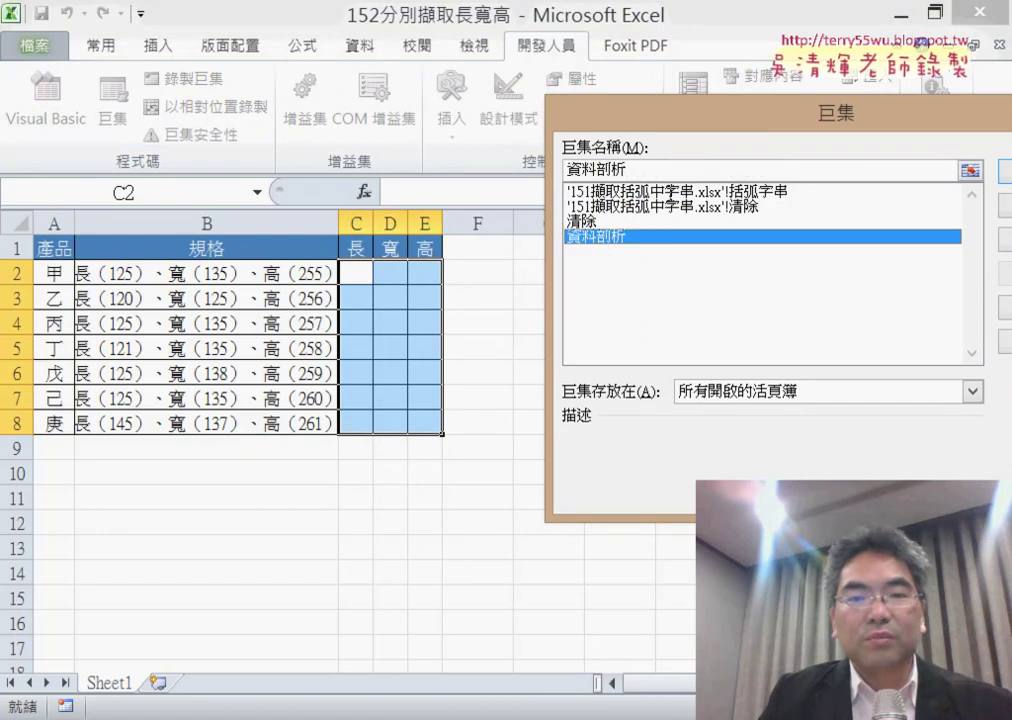
pyautogui.moveTo(679, 116); pyautogui.dragTo(601, 104)
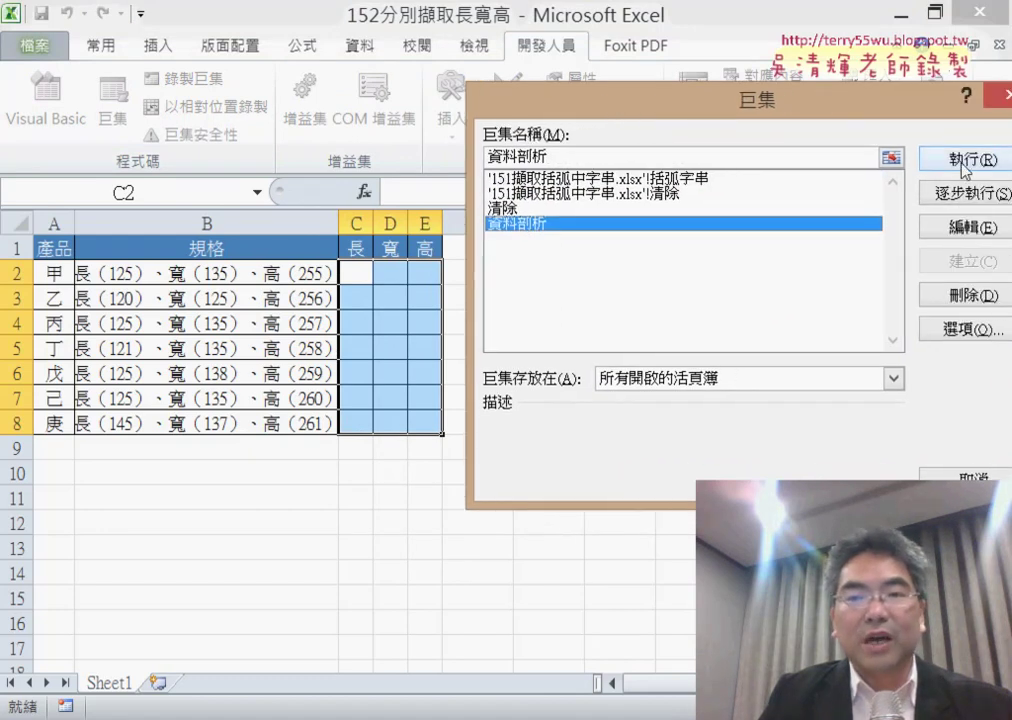
pyautogui.click(963, 168)
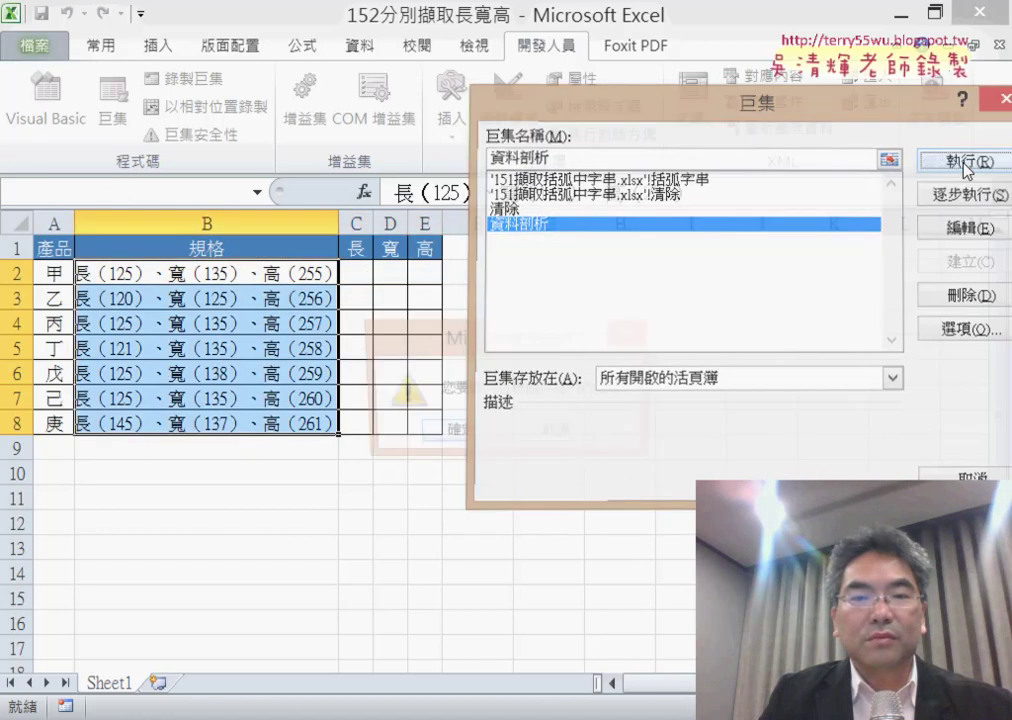
pyautogui.click(466, 444)
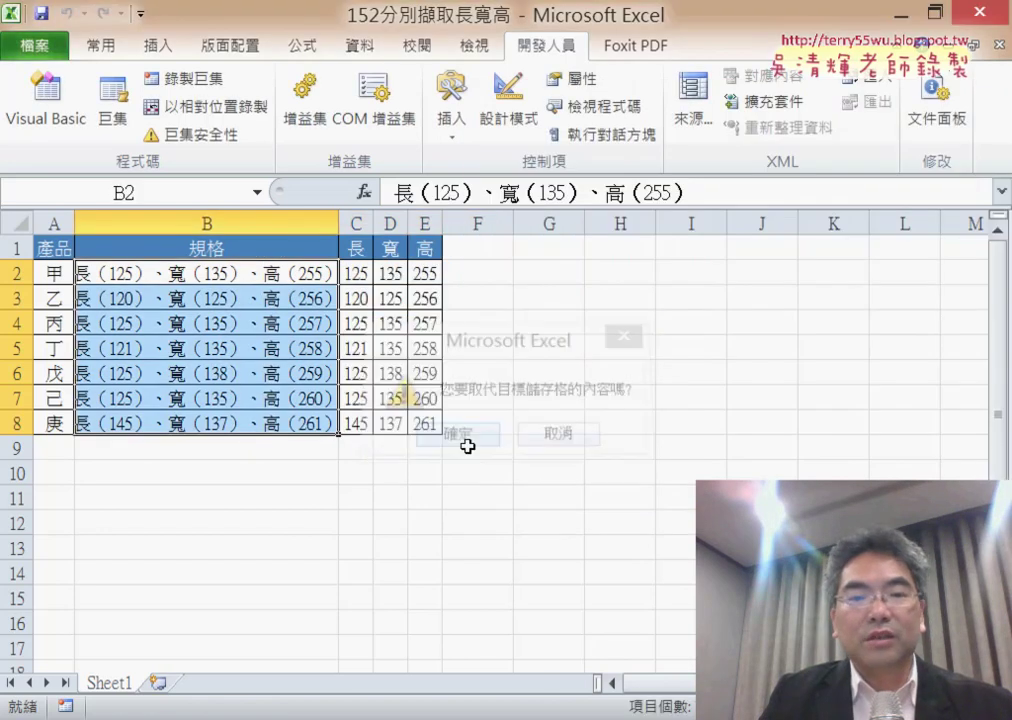
# - Run the 清除 macro from the macro list to empty C2:E8
pyautogui.click(113, 119)
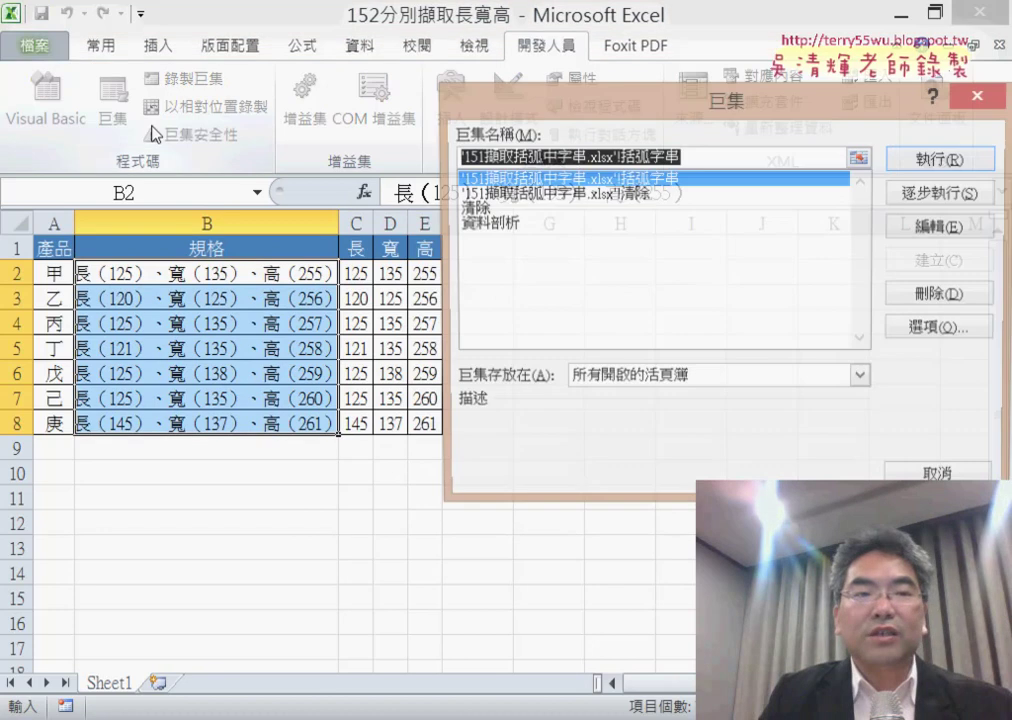
pyautogui.click(472, 208)
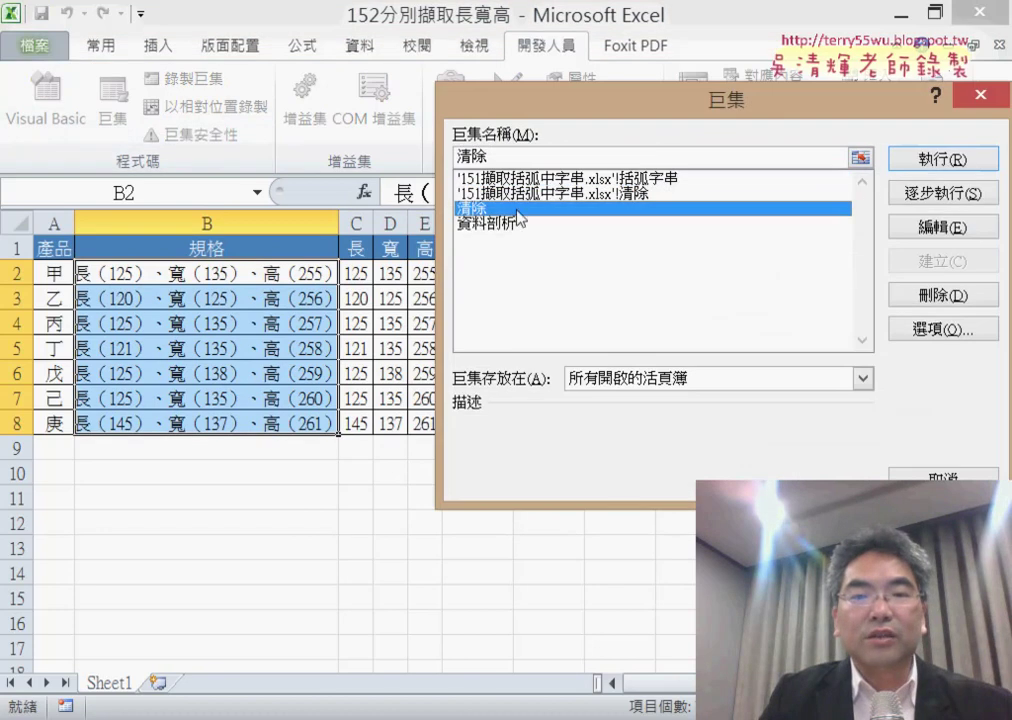
pyautogui.click(948, 160)
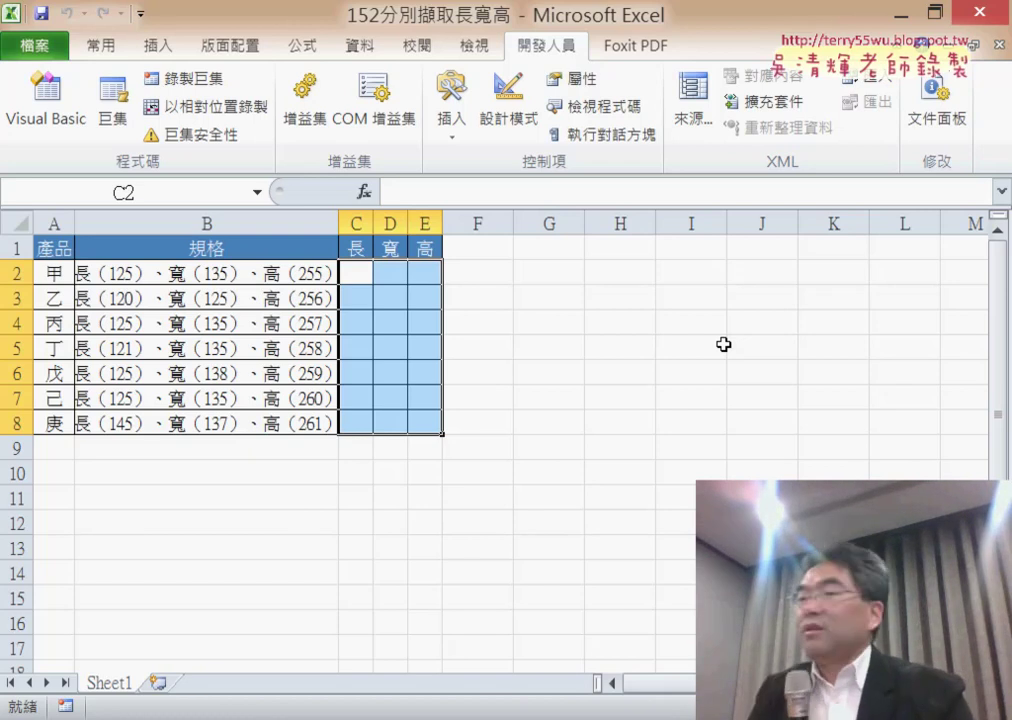
pyautogui.click(112, 100)
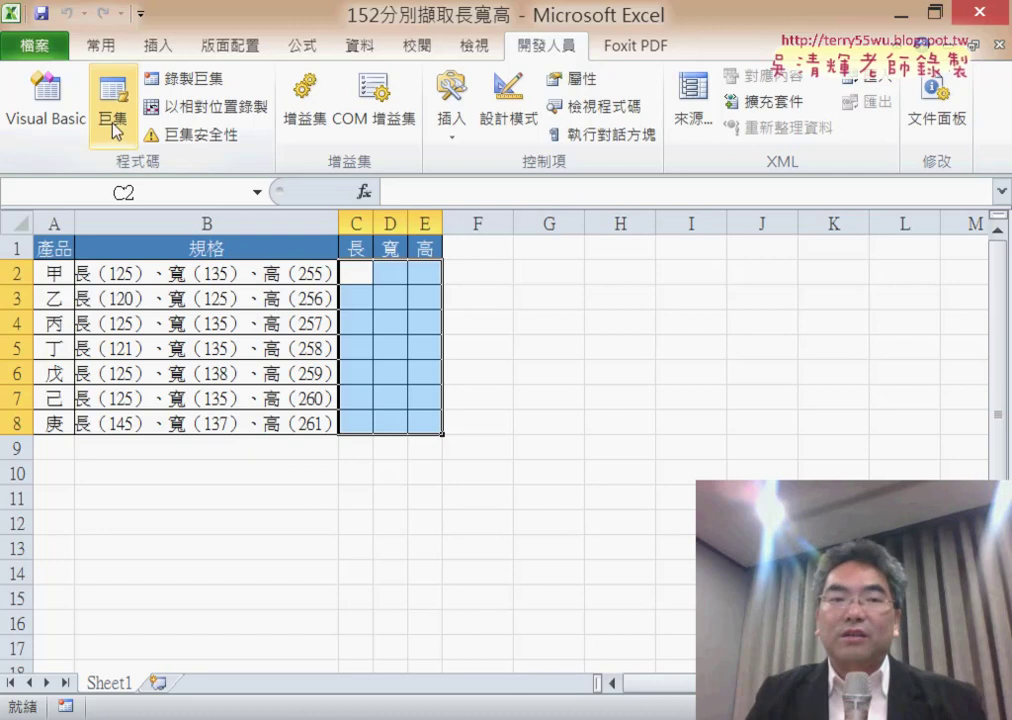
pyautogui.click(558, 226)
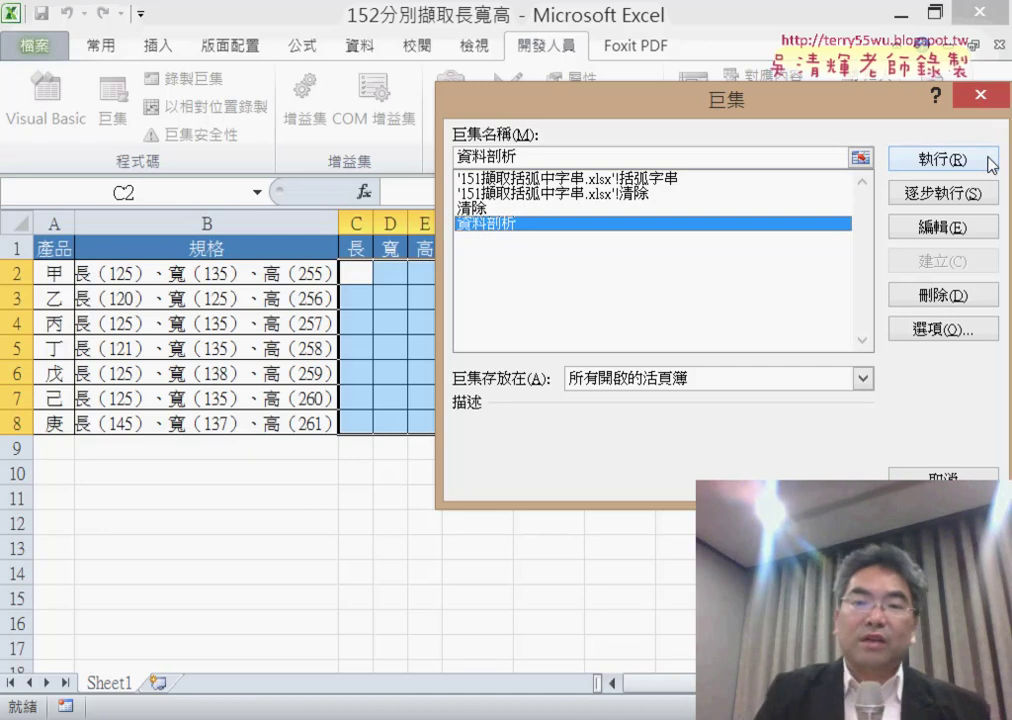
pyautogui.click(987, 97)
pyautogui.click(560, 320)
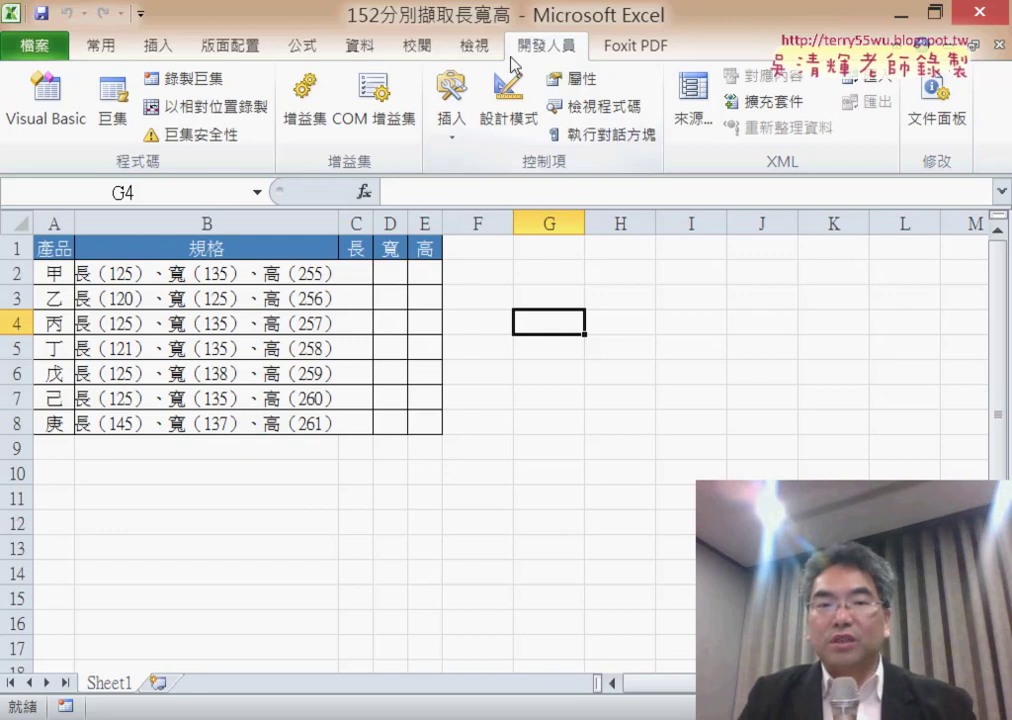
pyautogui.click(130, 125)
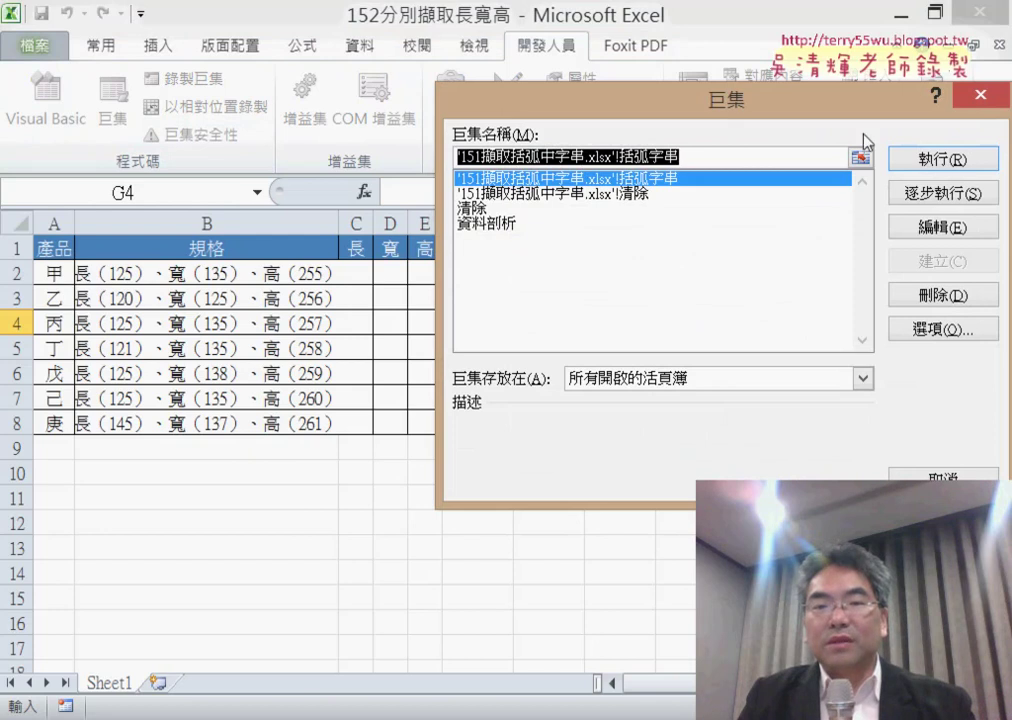
pyautogui.click(980, 101)
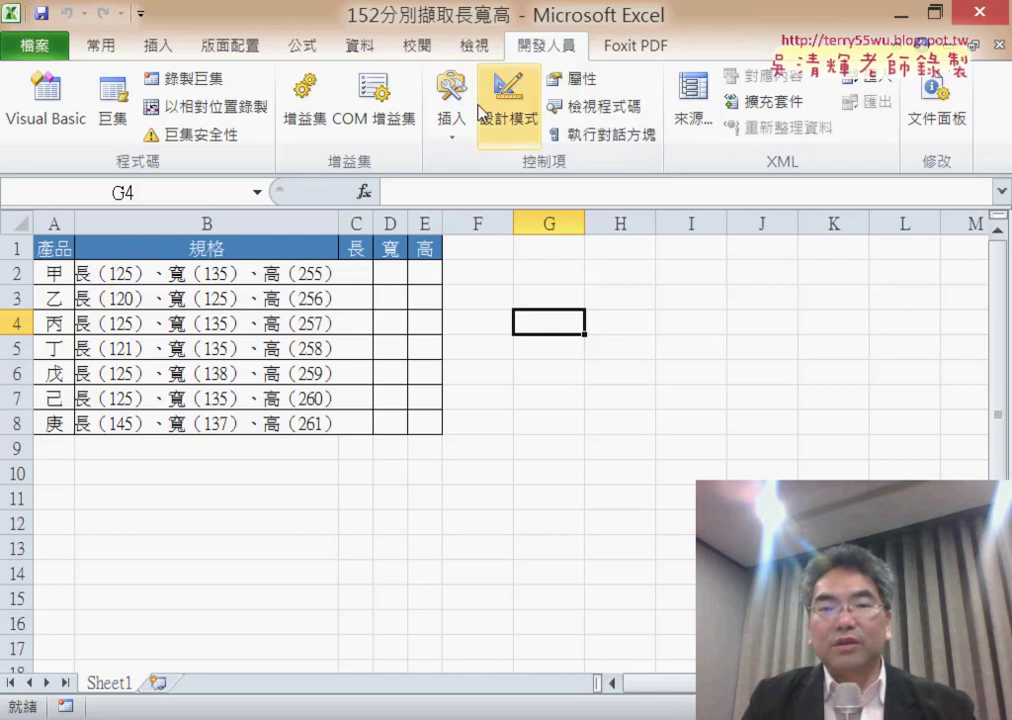
# - Pick the Button form control from the Developer Insert gallery
pyautogui.click(448, 146)
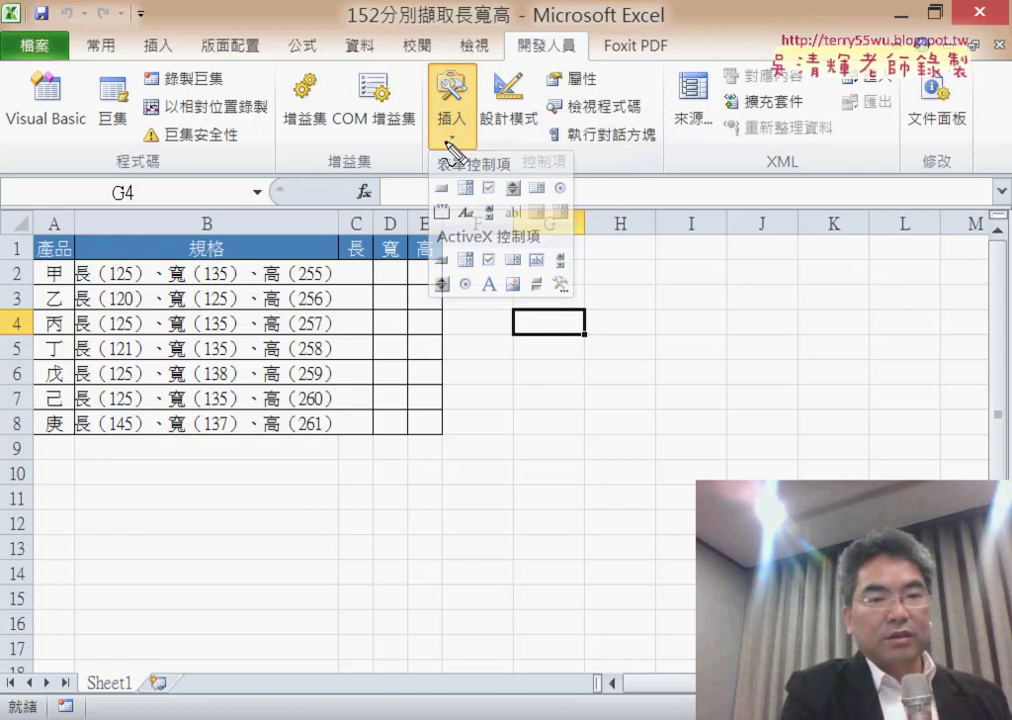
pyautogui.moveTo(446, 148)
pyautogui.mouseDown()
pyautogui.moveTo(433, 80)
pyautogui.moveTo(448, 150)
pyautogui.moveTo(512, 168)
pyautogui.moveTo(466, 196)
pyautogui.moveTo(410, 192)
pyautogui.moveTo(398, 212)
pyautogui.mouseUp()
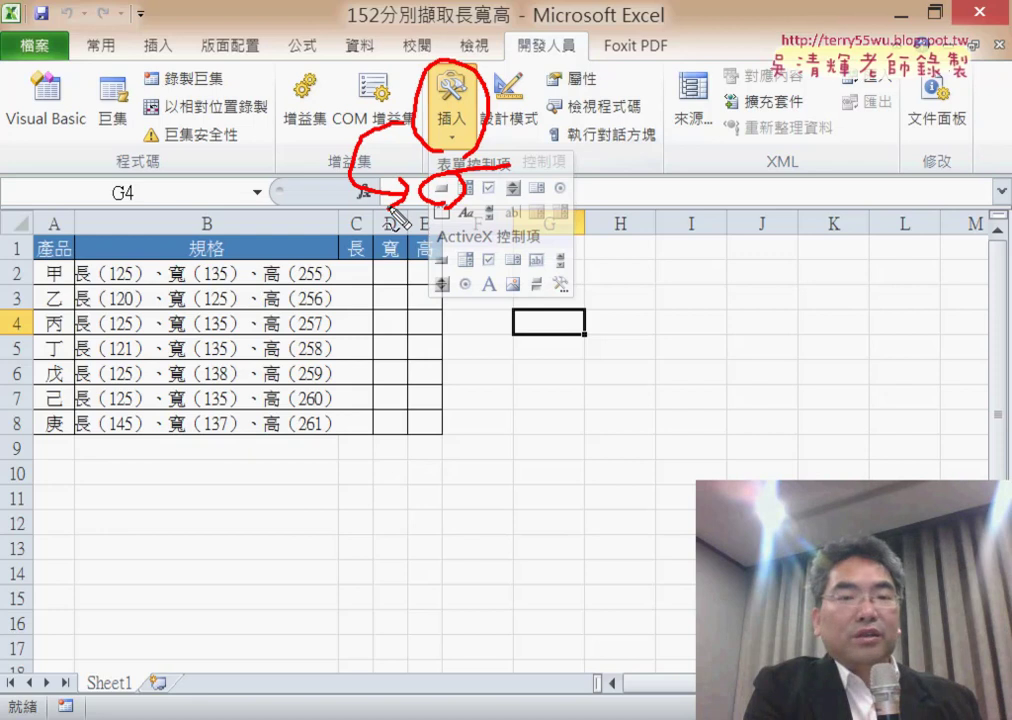
pyautogui.press('Escape')
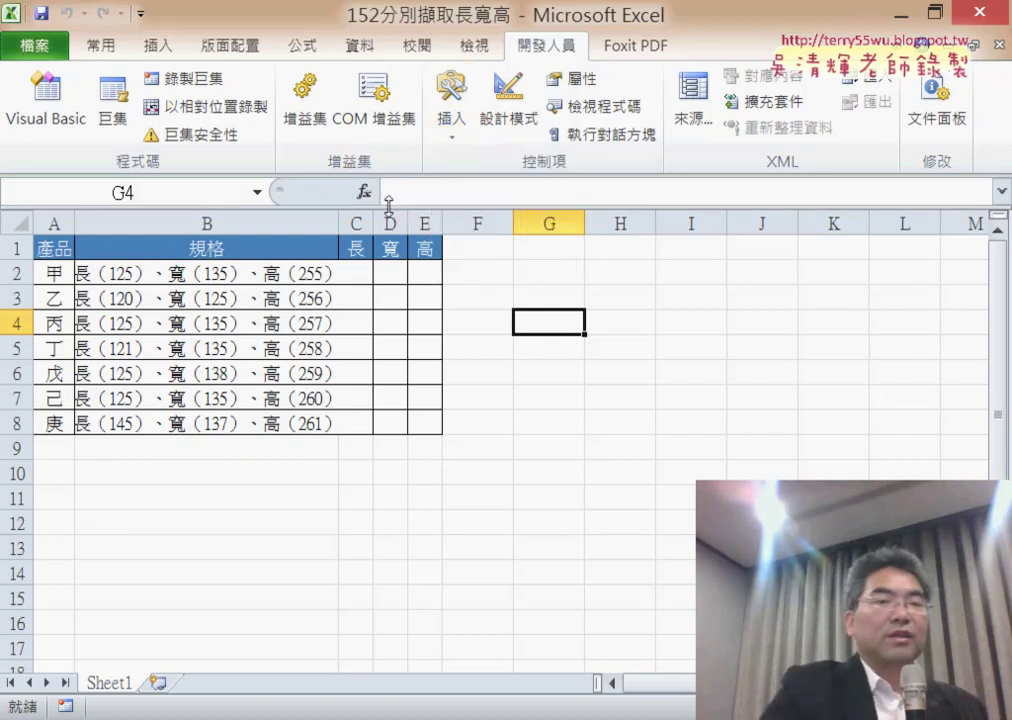
pyautogui.click(460, 136)
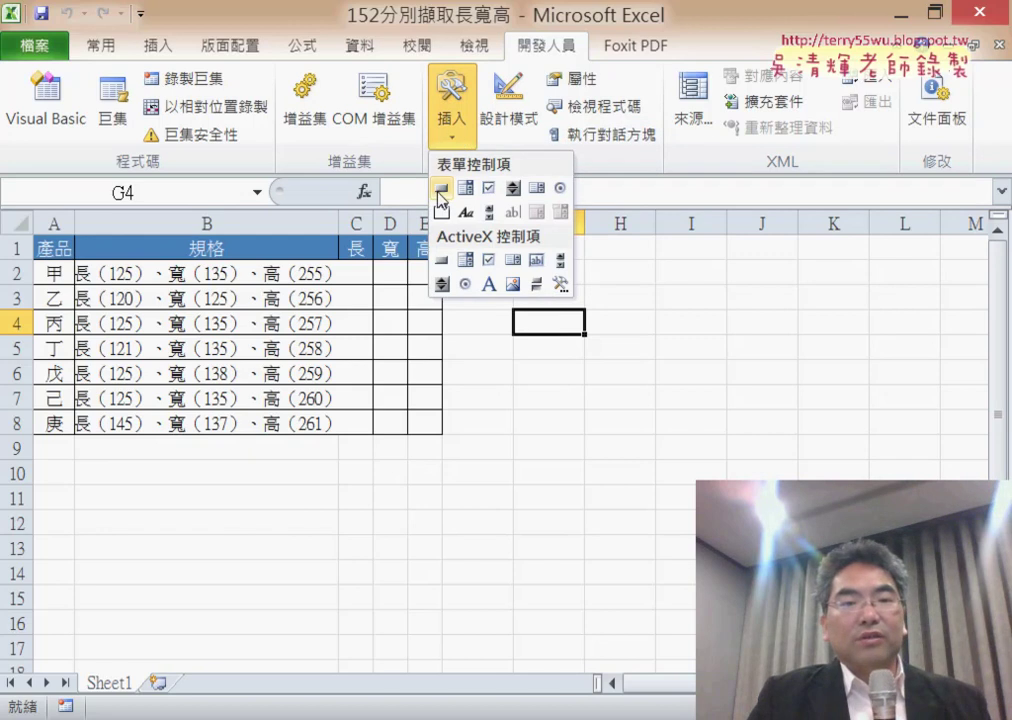
pyautogui.click(441, 192)
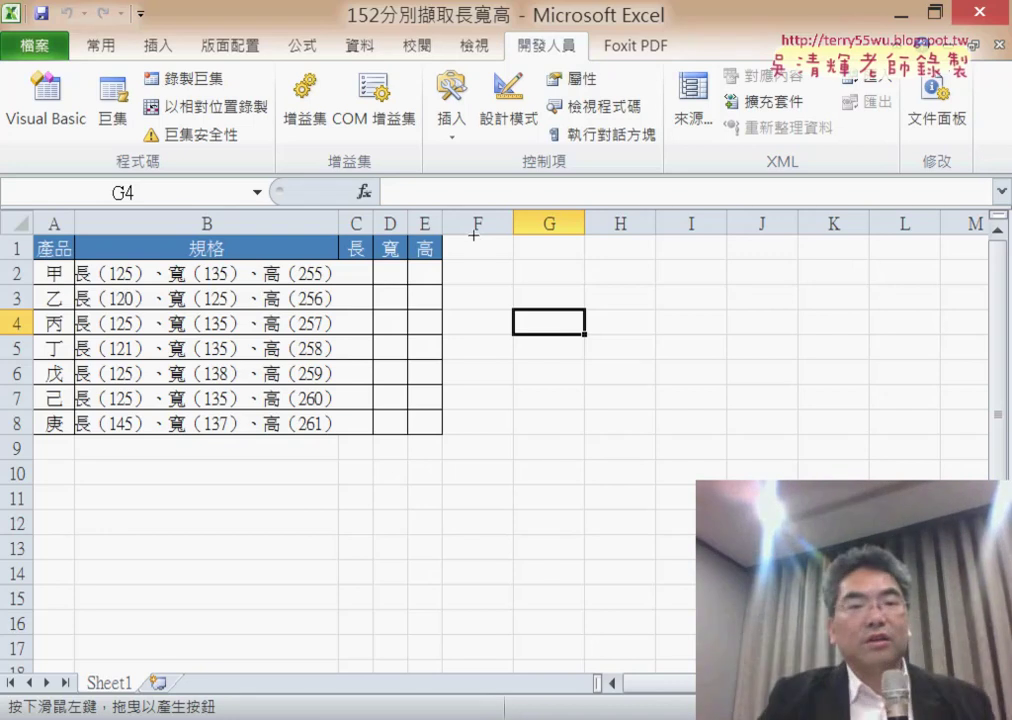
# - Draw a button across F1:H2 and assign it the 資料剖析 macro
pyautogui.moveTo(470, 237)
pyautogui.mouseDown()
pyautogui.moveTo(655, 310)
pyautogui.moveTo(627, 286)
pyautogui.mouseUp()
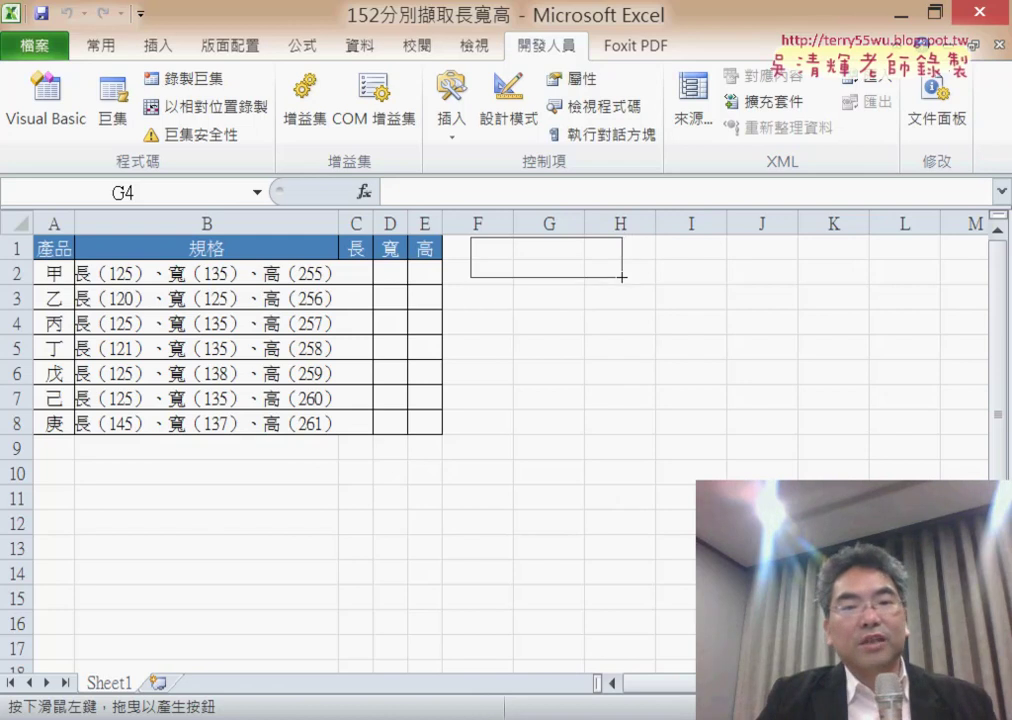
pyautogui.moveTo(627, 286); pyautogui.dragTo(633, 287)
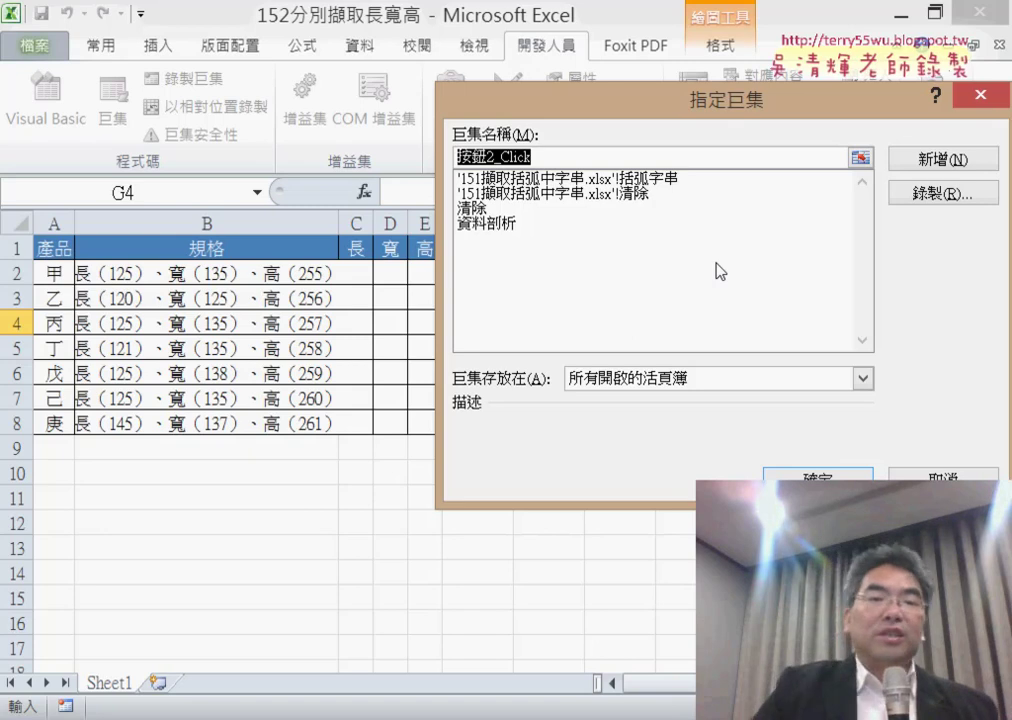
pyautogui.click(515, 228)
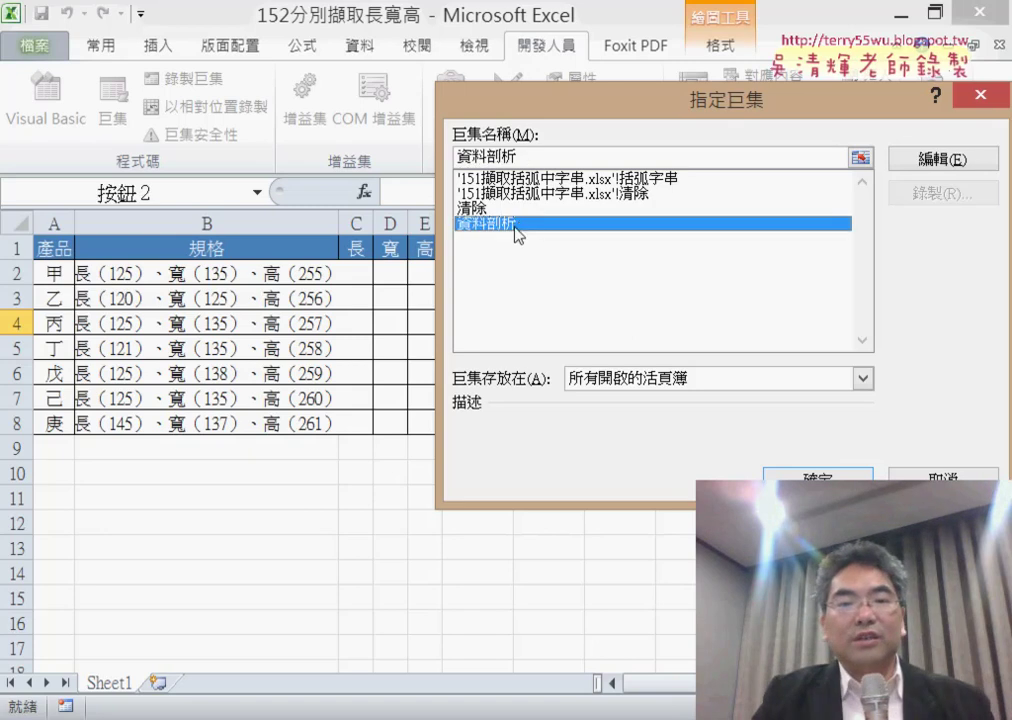
pyautogui.doubleClick(534, 158)
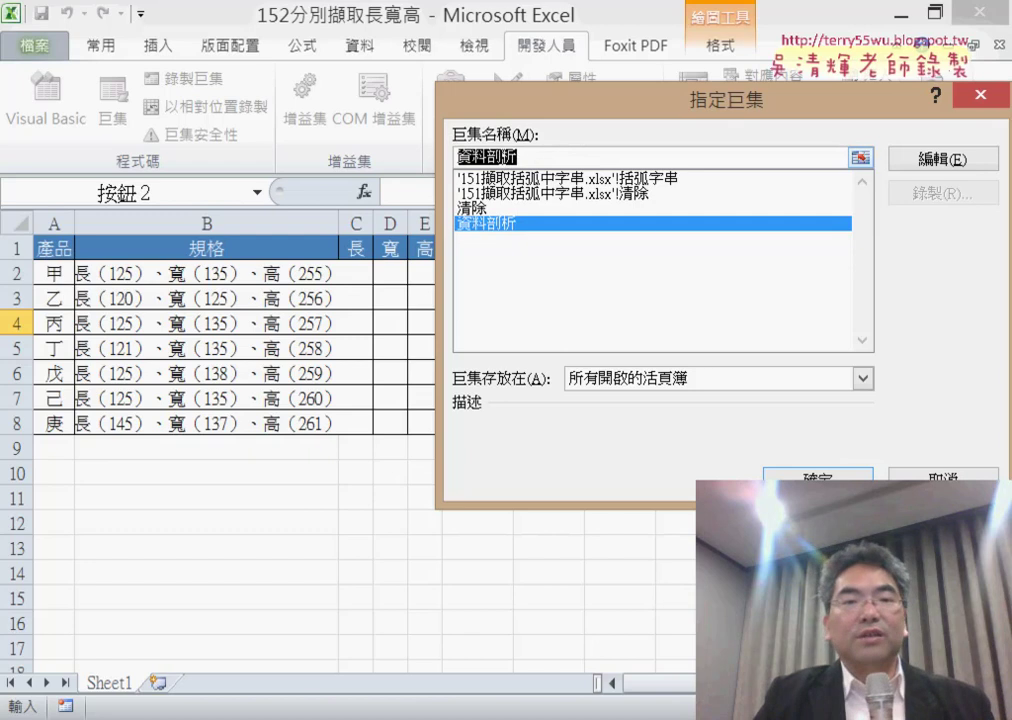
pyautogui.rightClick(502, 158)
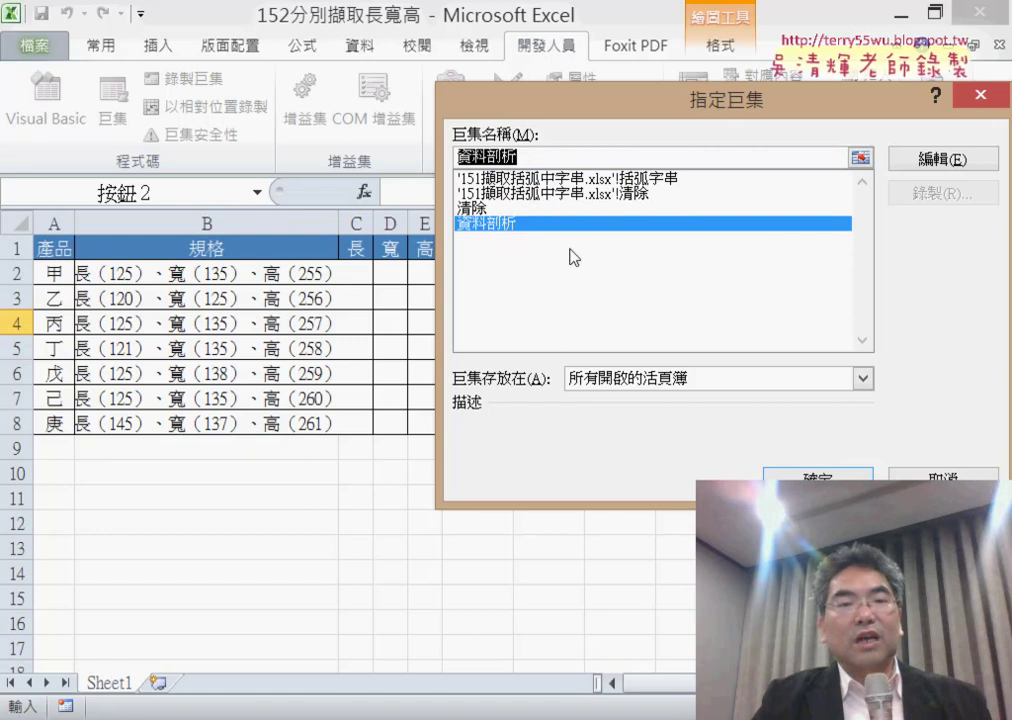
pyautogui.click(818, 476)
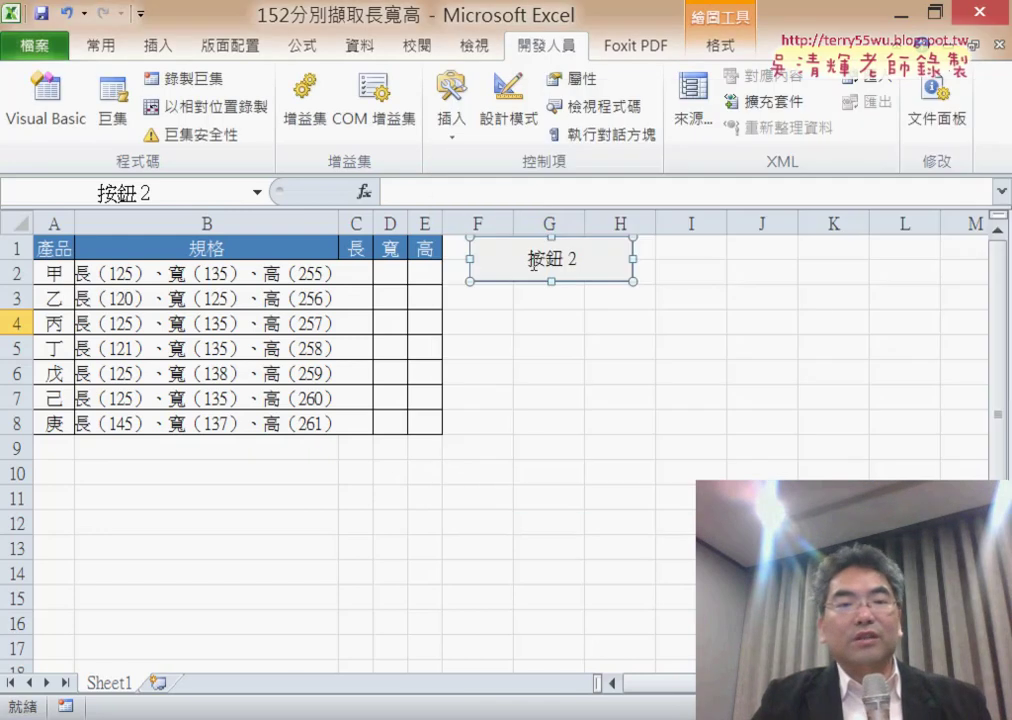
# - Replace the button's 按鈕 2 label with the text 資料剖析
pyautogui.click(534, 262)
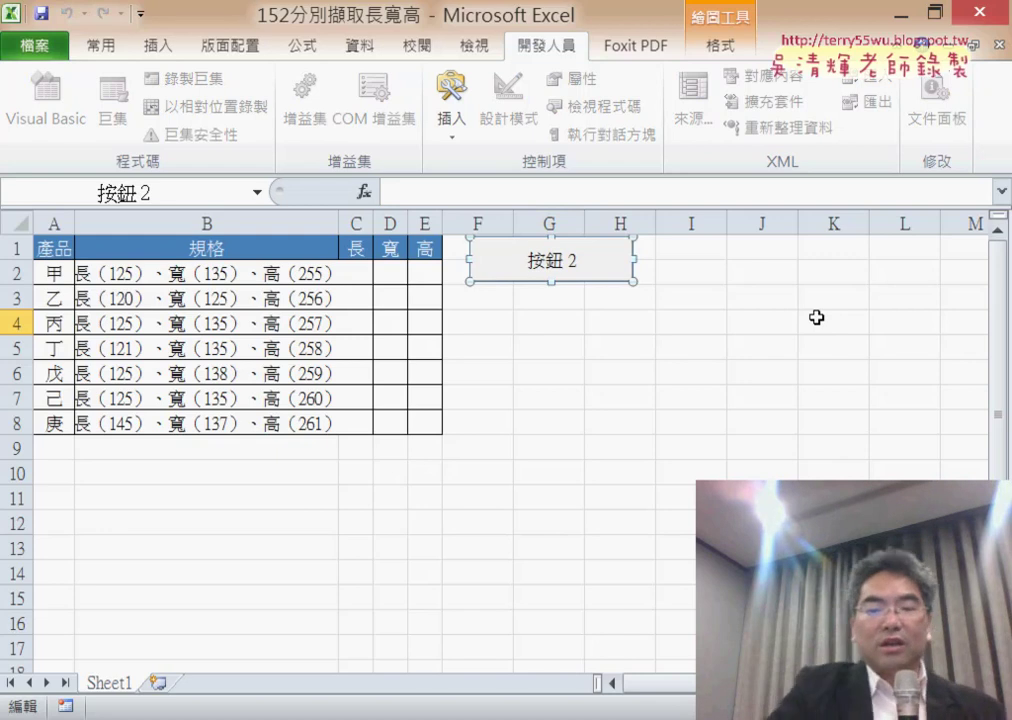
pyautogui.press('Delete')
pyautogui.press('Delete')
pyautogui.press('Delete')
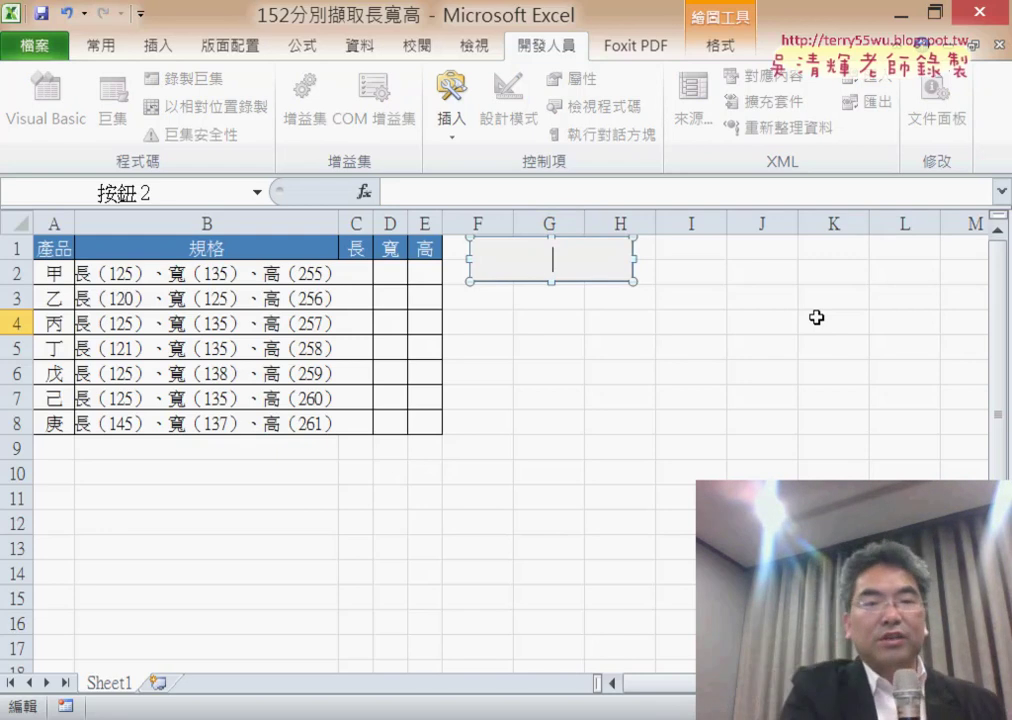
pyautogui.write('資料剖析')
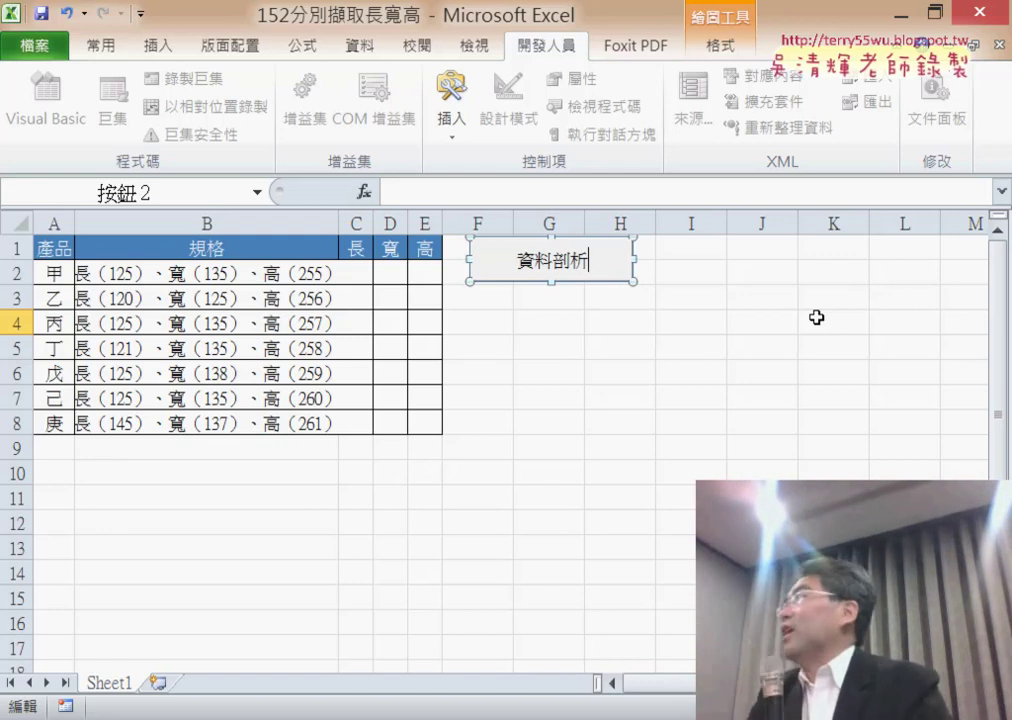
# - Use the 資料剖析 button and accept replacing cells to refill C2:E8 with 長, 寬, 高
pyautogui.click(805, 328)
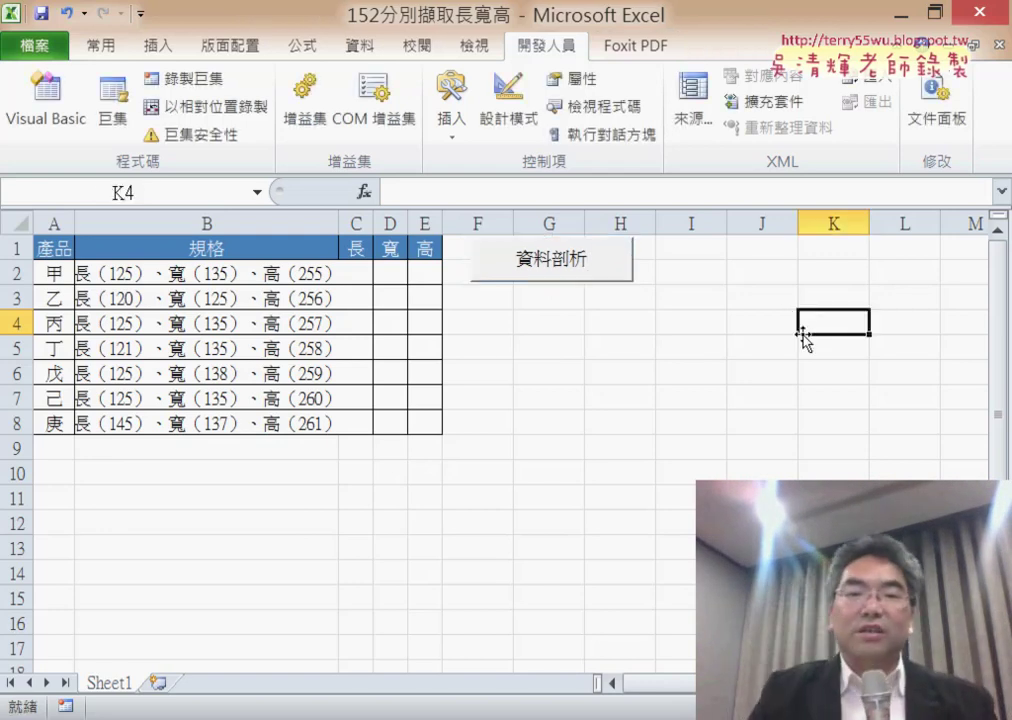
pyautogui.click(579, 276)
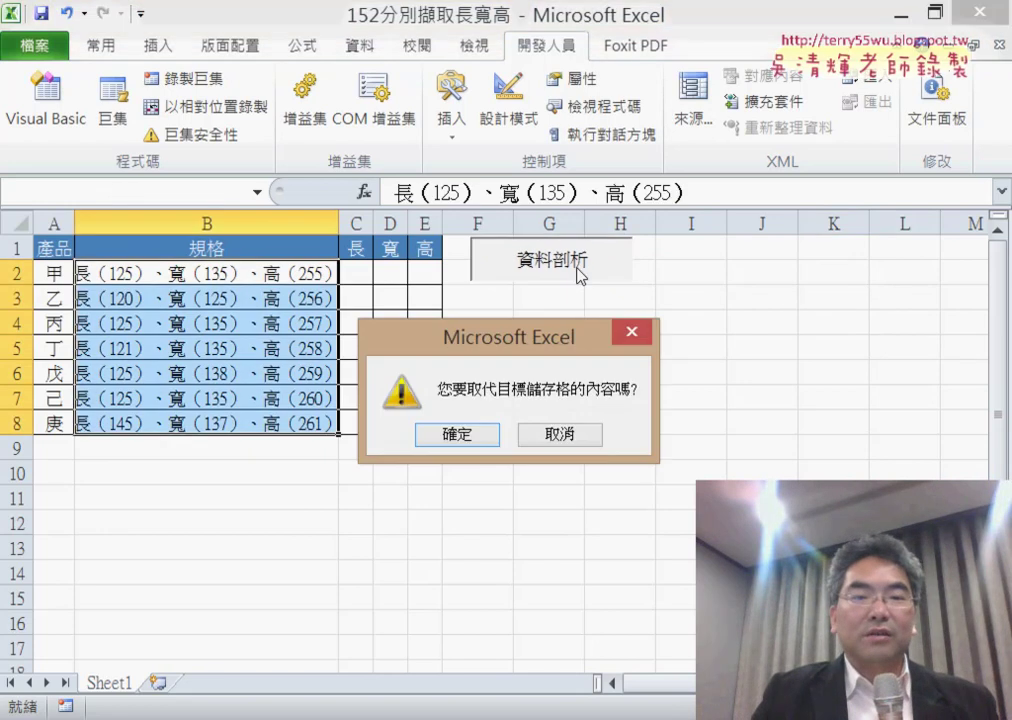
pyautogui.click(477, 438)
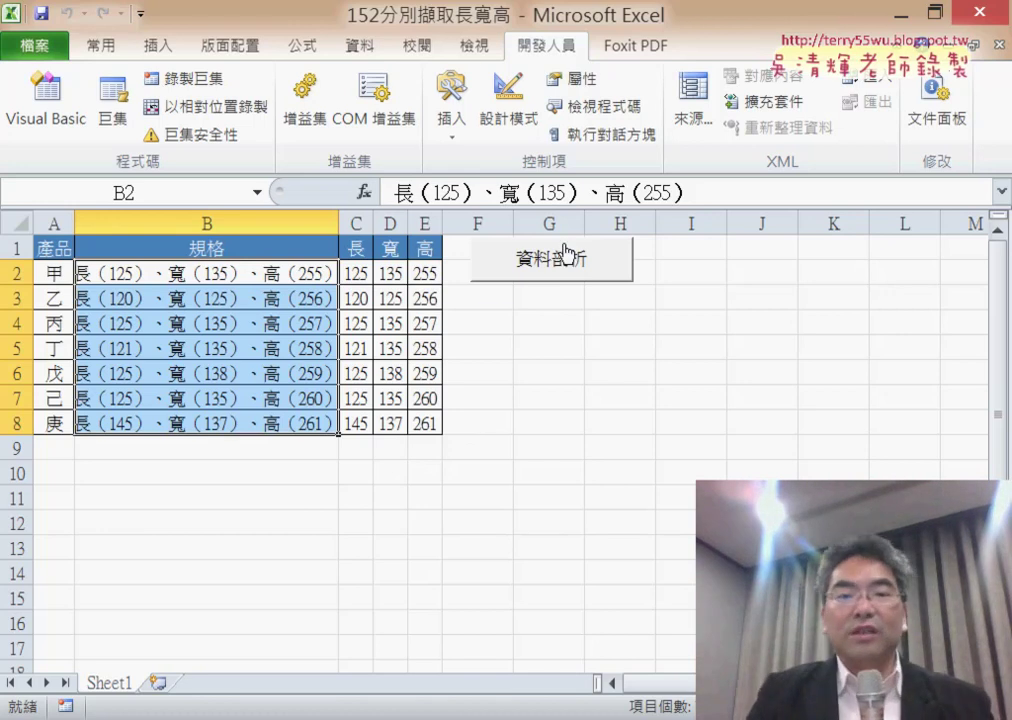
pyautogui.click(451, 120)
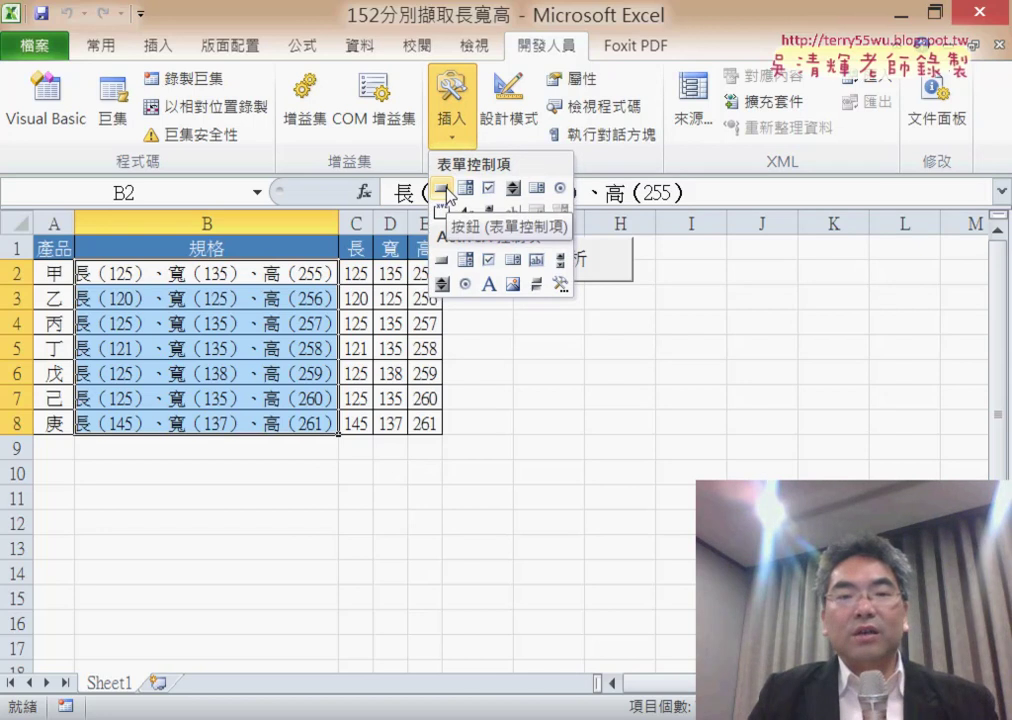
# - Draw a second button below 資料剖析, assign it the 清除 macro, and clear its default label
pyautogui.click(445, 189)
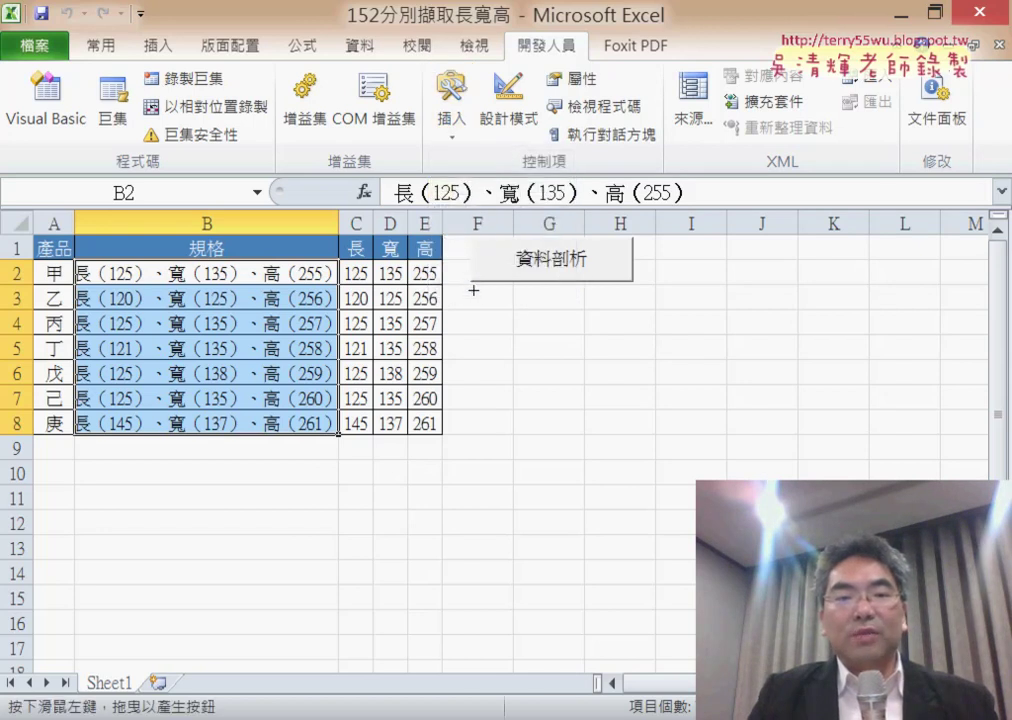
pyautogui.moveTo(473, 288); pyautogui.dragTo(633, 350)
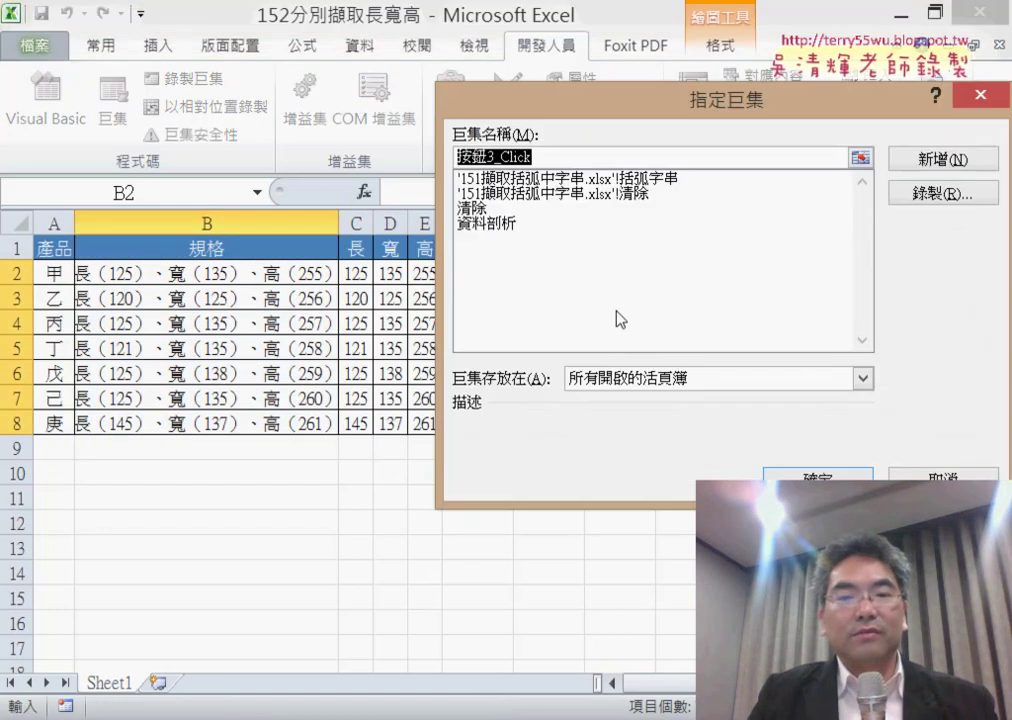
pyautogui.click(495, 208)
pyautogui.doubleClick(507, 158)
pyautogui.rightClick(455, 157)
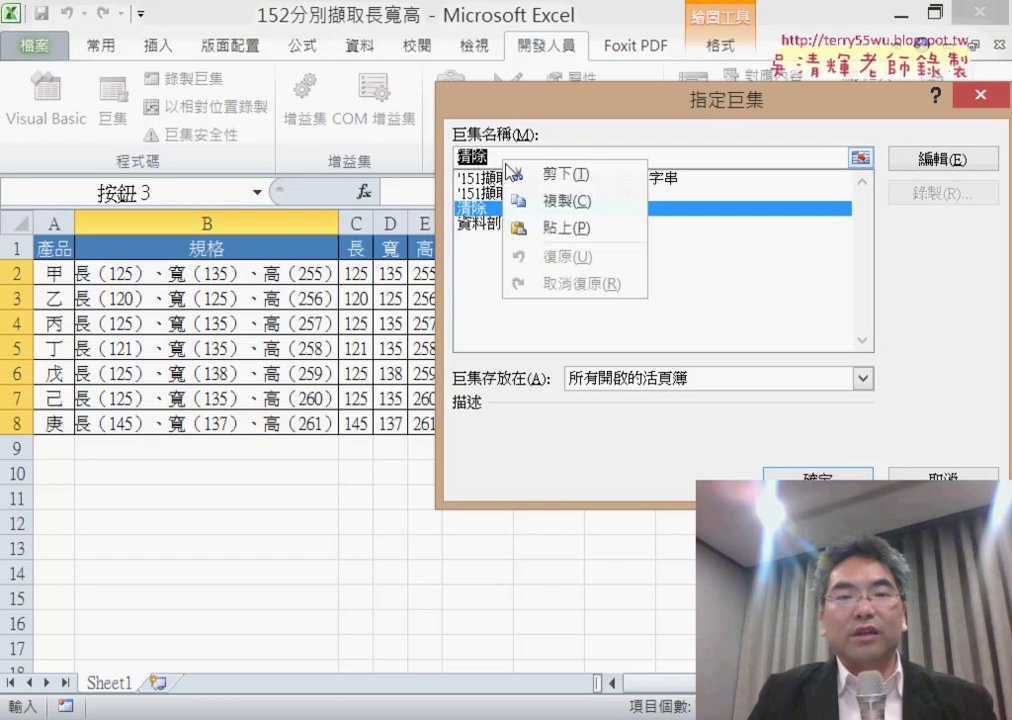
pyautogui.click(530, 199)
pyautogui.click(790, 478)
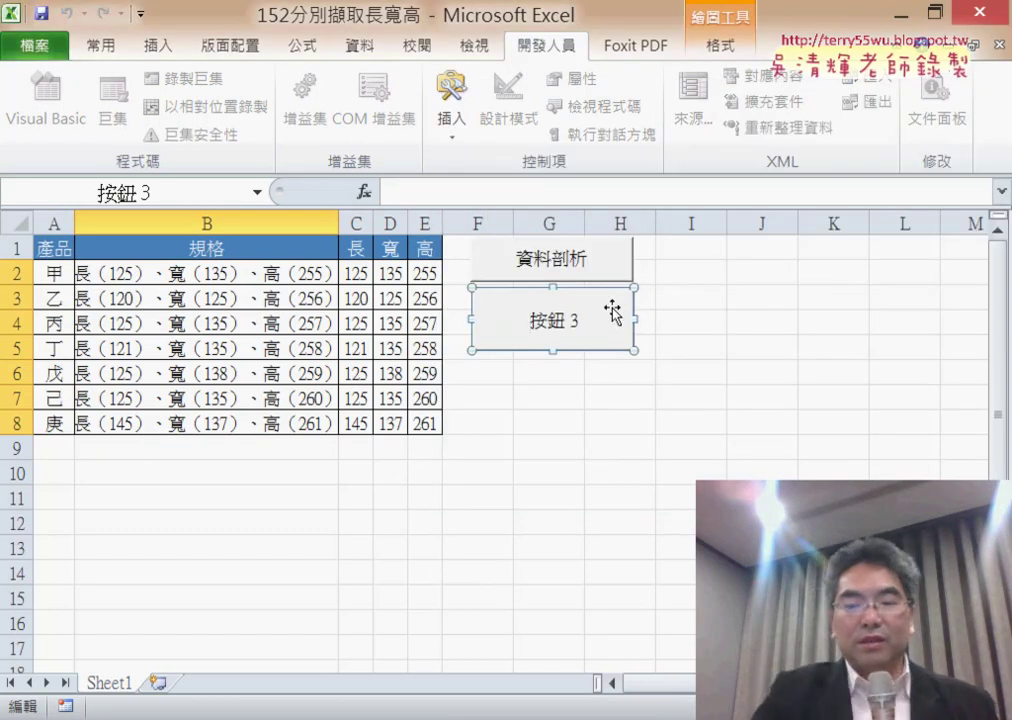
pyautogui.press('Delete')
pyautogui.press('Delete')
pyautogui.press('Delete')
pyautogui.press('Delete')
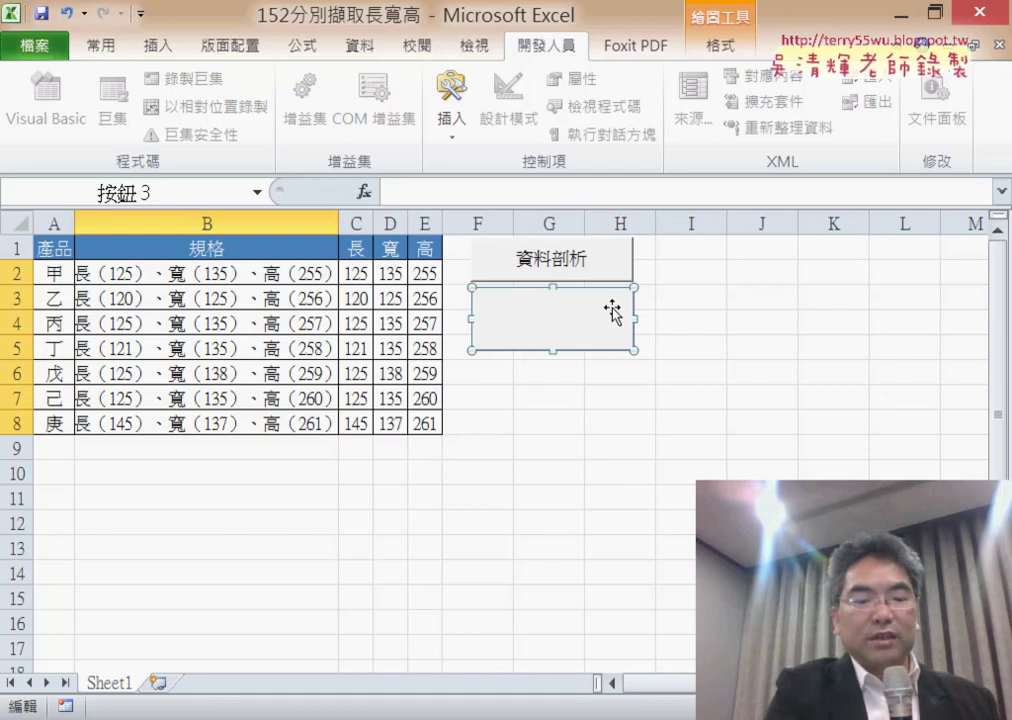
# - Label the second button 清除 and use it to empty columns C–E
pyautogui.write('清除')
pyautogui.click(663, 425)
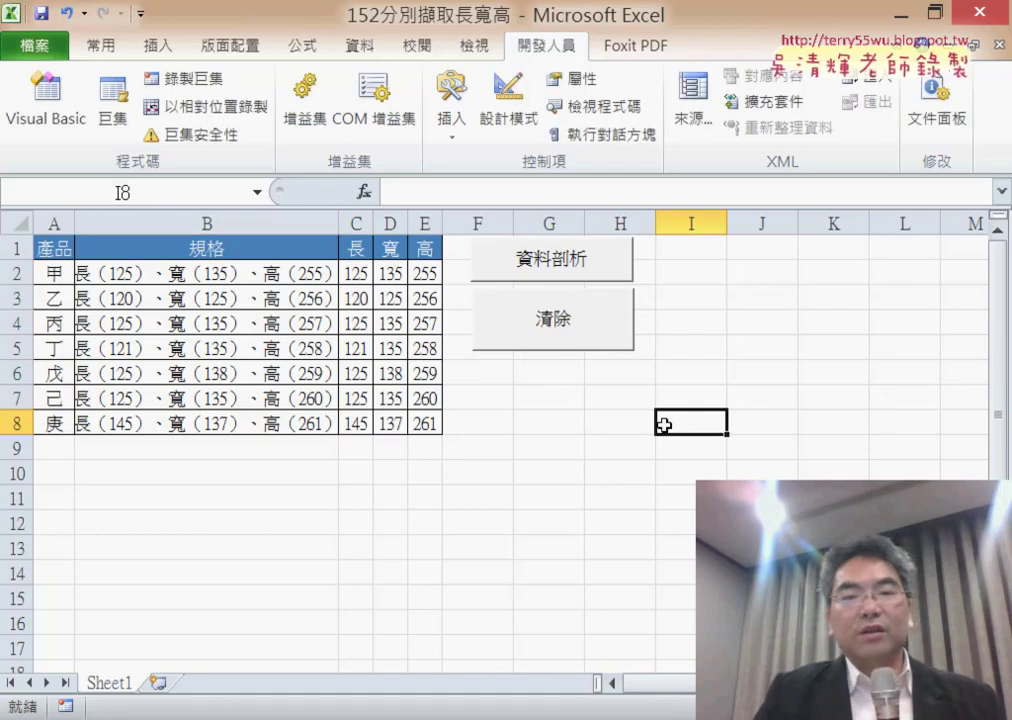
pyautogui.click(580, 340)
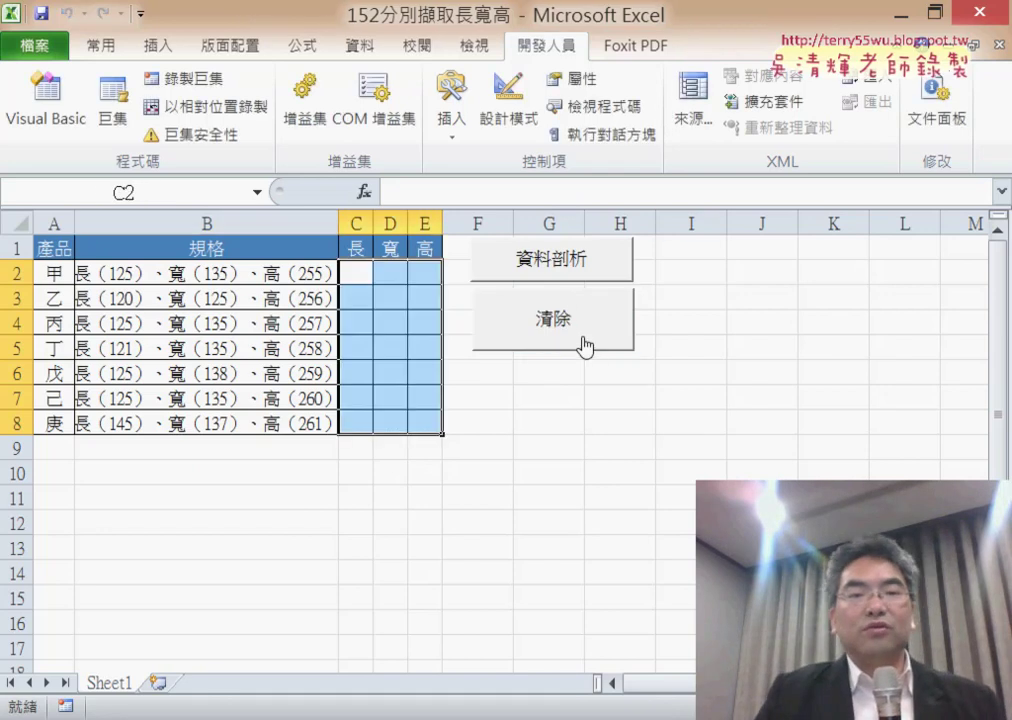
# - Alternate 資料剖析 and 清除 to refill, clear and refill C–E, accepting the replace prompt with 確定
pyautogui.click(573, 260)
pyautogui.click(437, 434)
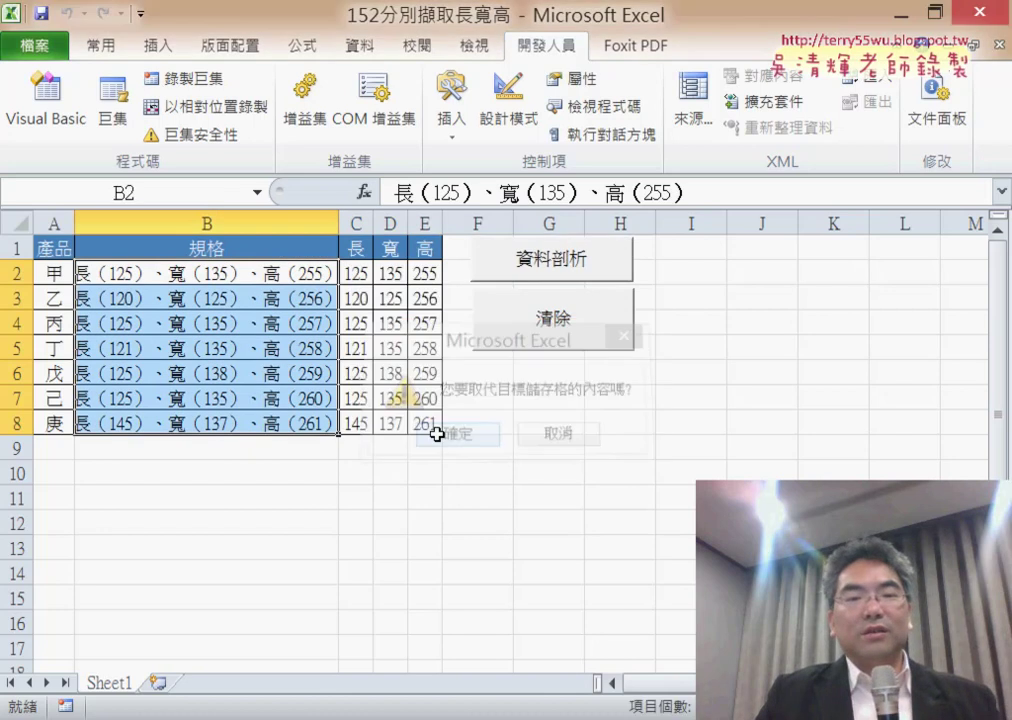
pyautogui.click(553, 339)
pyautogui.click(553, 260)
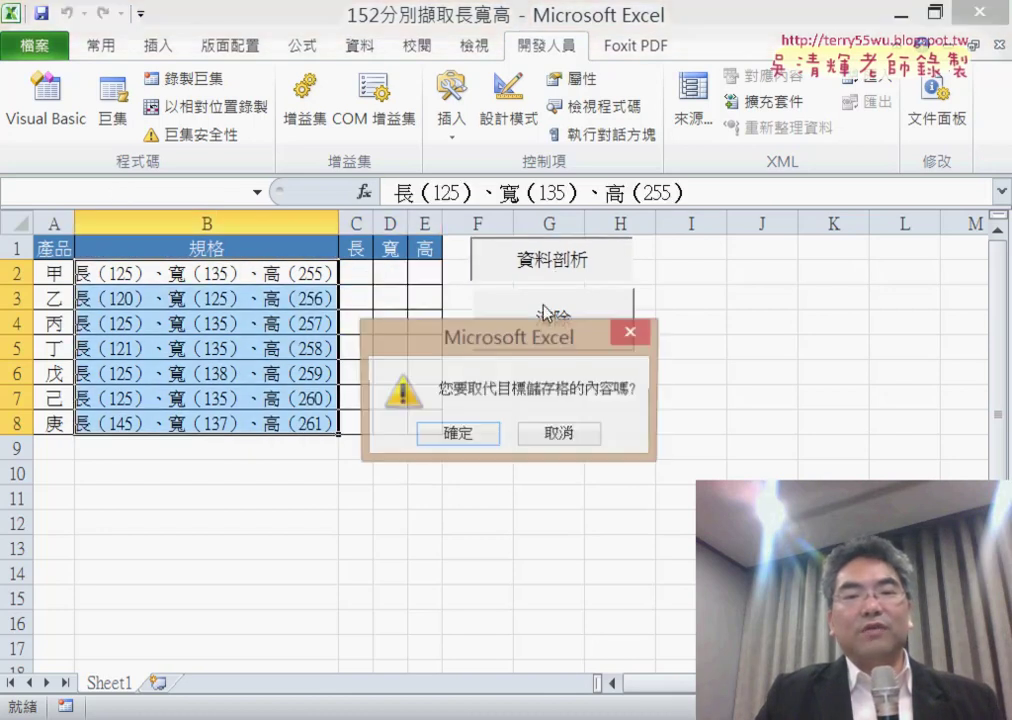
pyautogui.click(460, 436)
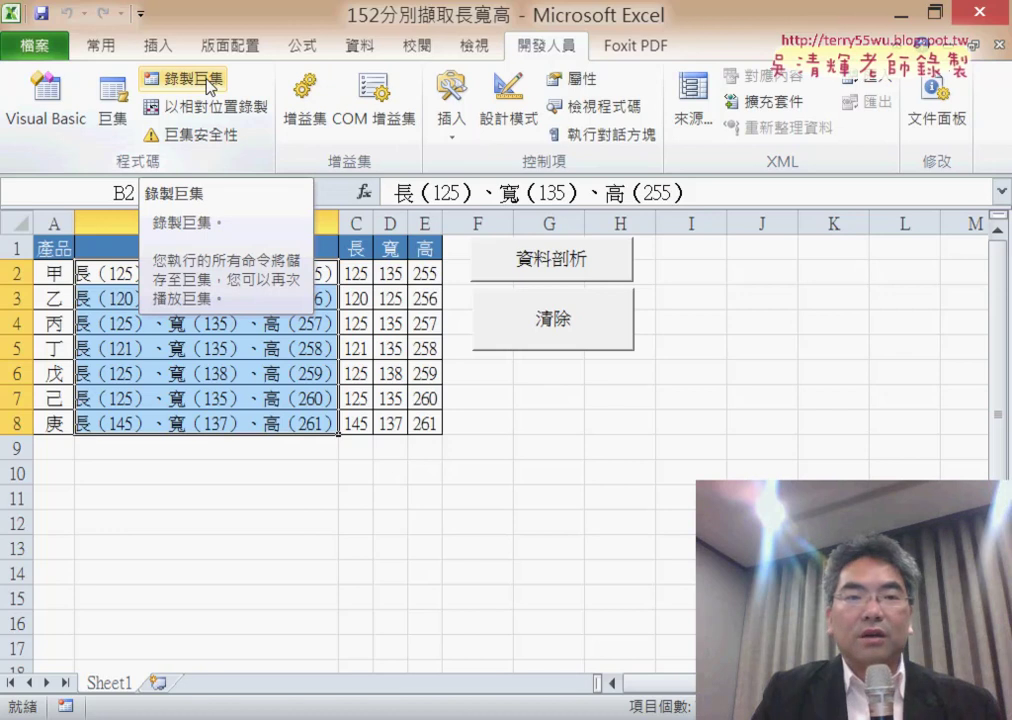
# - Review the 清除 and 資料剖析 macros in the Macros list, then show the Form Controls gallery
pyautogui.click(113, 115)
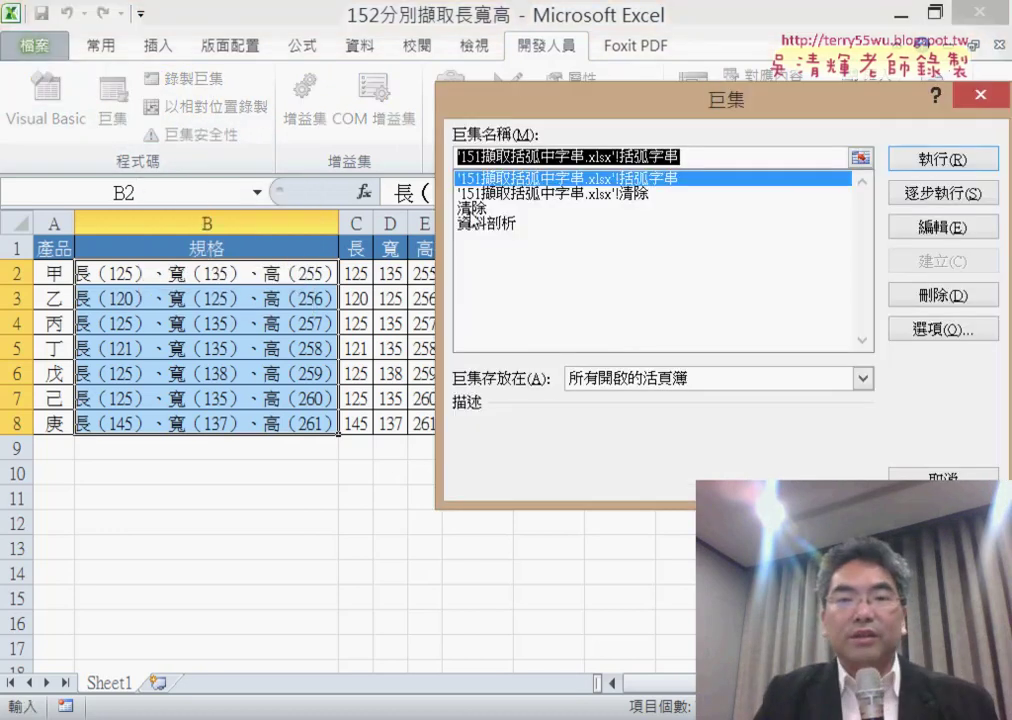
pyautogui.click(499, 210)
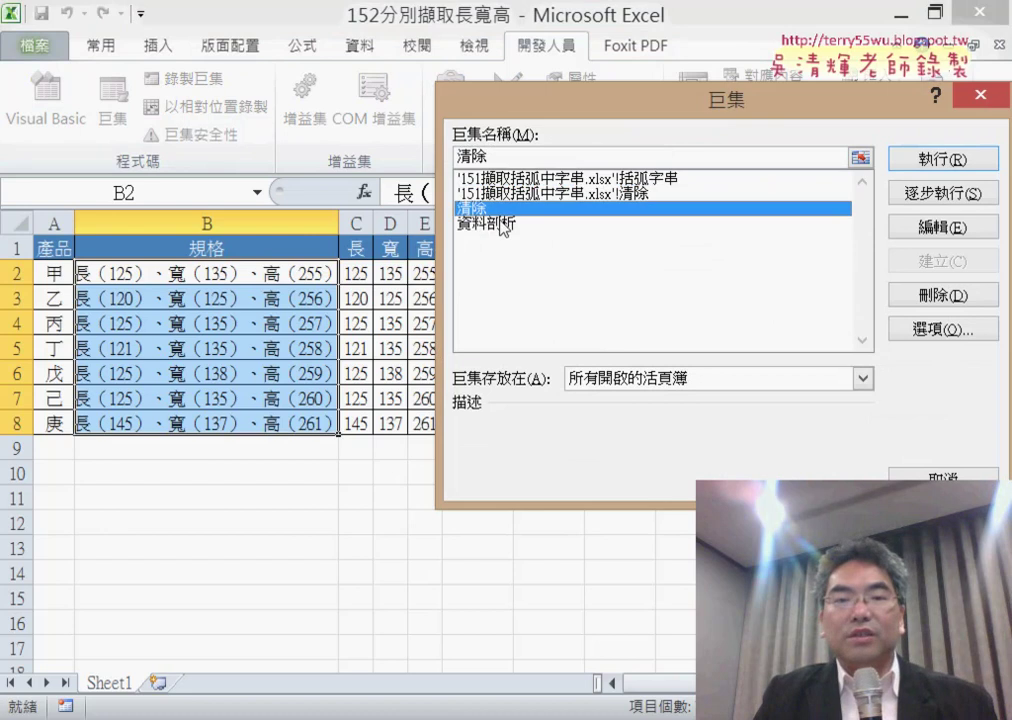
pyautogui.click(501, 224)
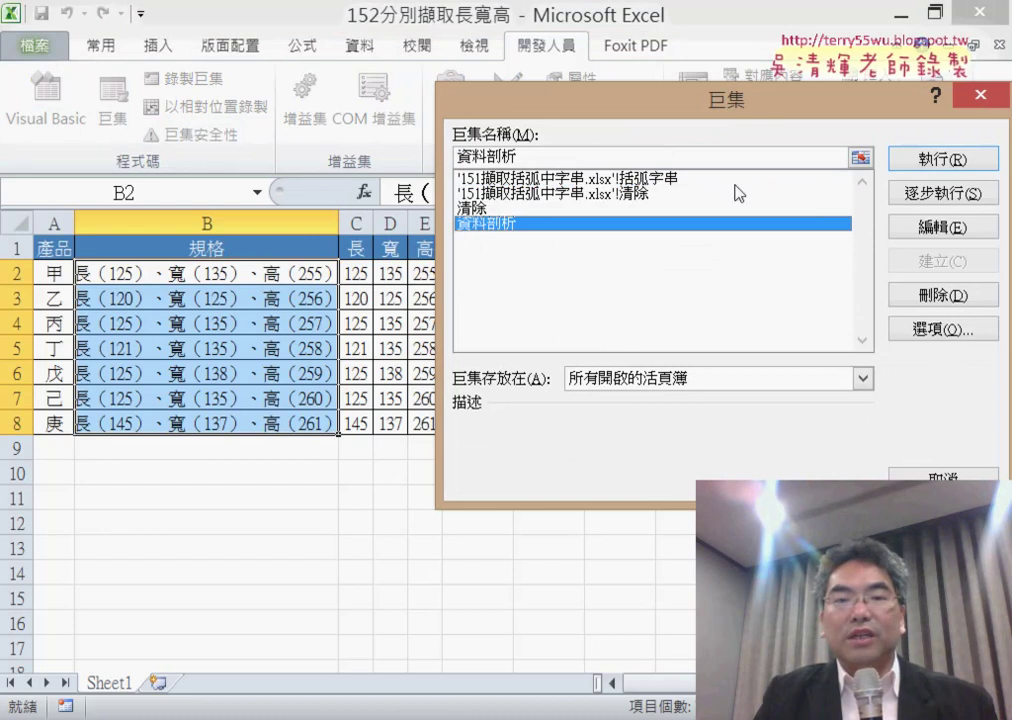
pyautogui.click(975, 100)
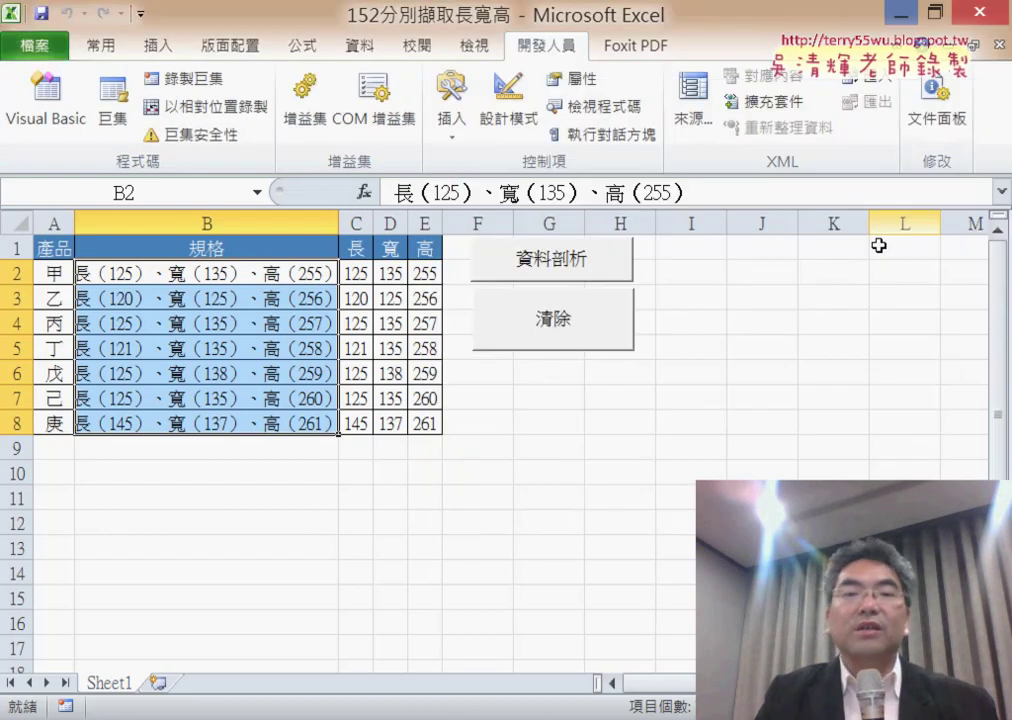
pyautogui.click(766, 328)
pyautogui.click(451, 125)
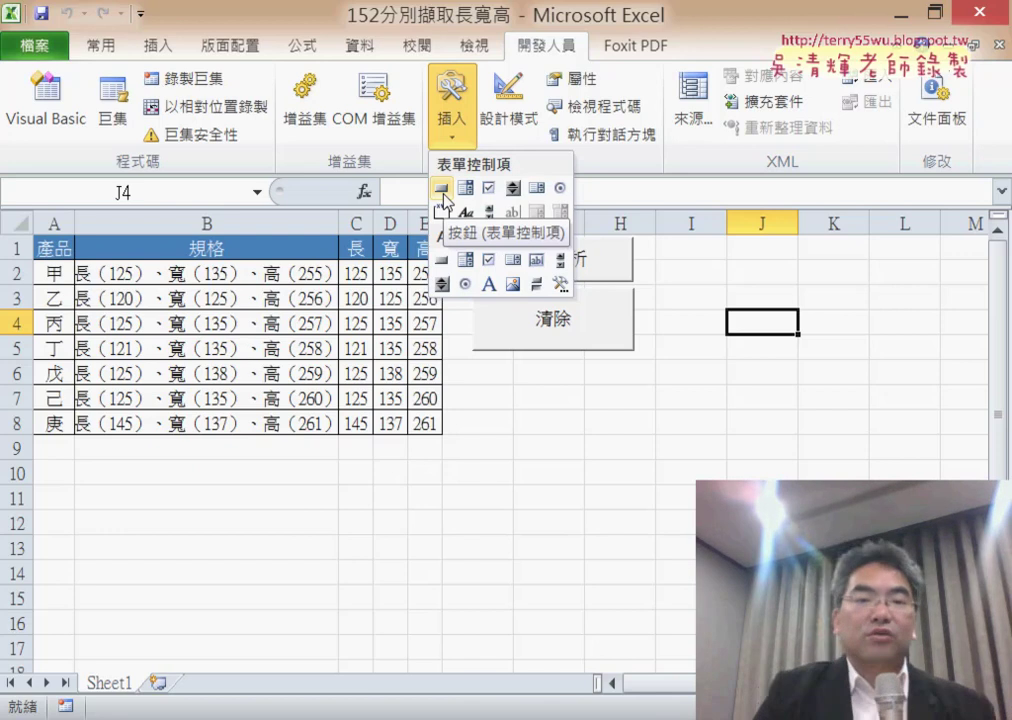
# - Empty C–E with 清除, then refill them with 資料剖析, confirming the replacement with 確定
pyautogui.click(441, 188)
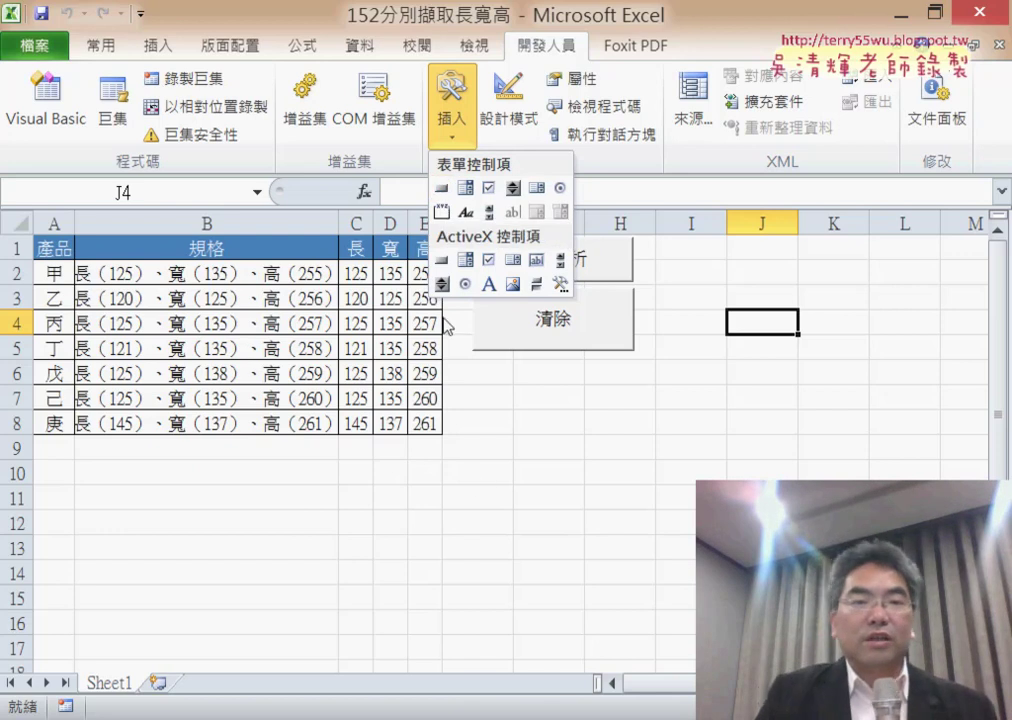
pyautogui.click(571, 316)
pyautogui.click(567, 265)
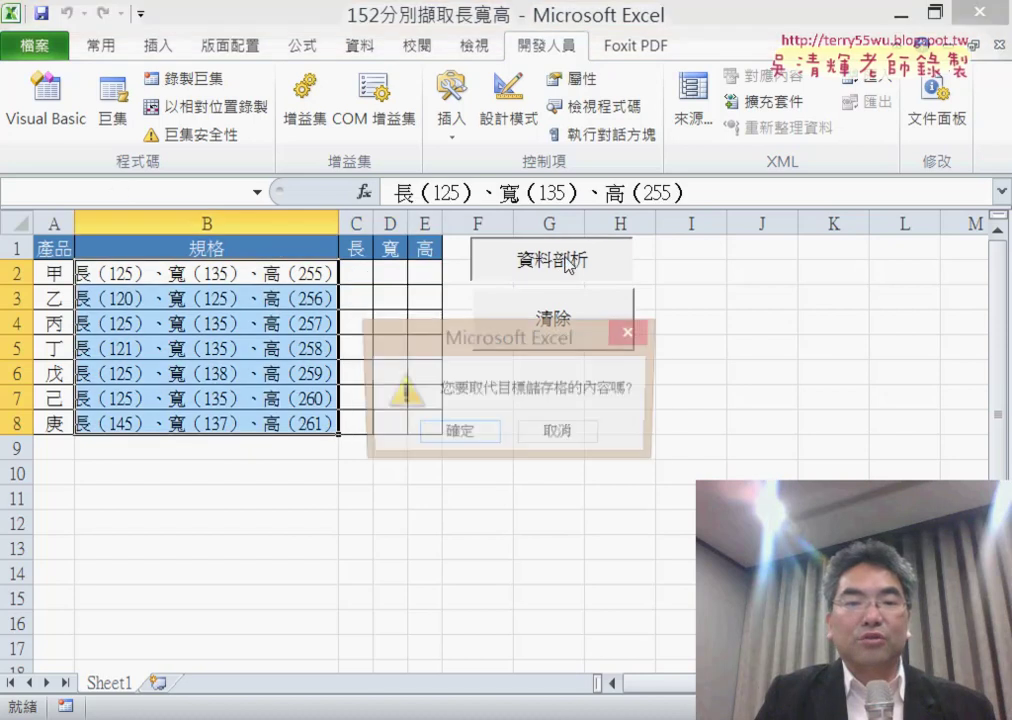
pyautogui.click(459, 438)
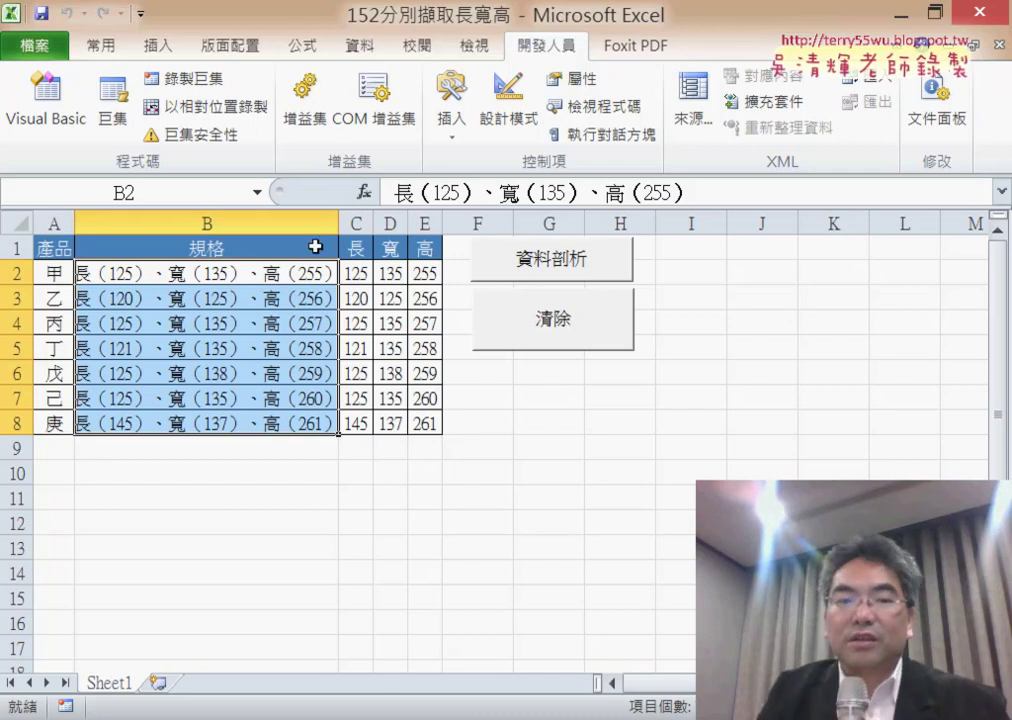
# - Select 資料剖析 in the Macros list and open its code with 編輯 in the VBA editor
pyautogui.click(115, 118)
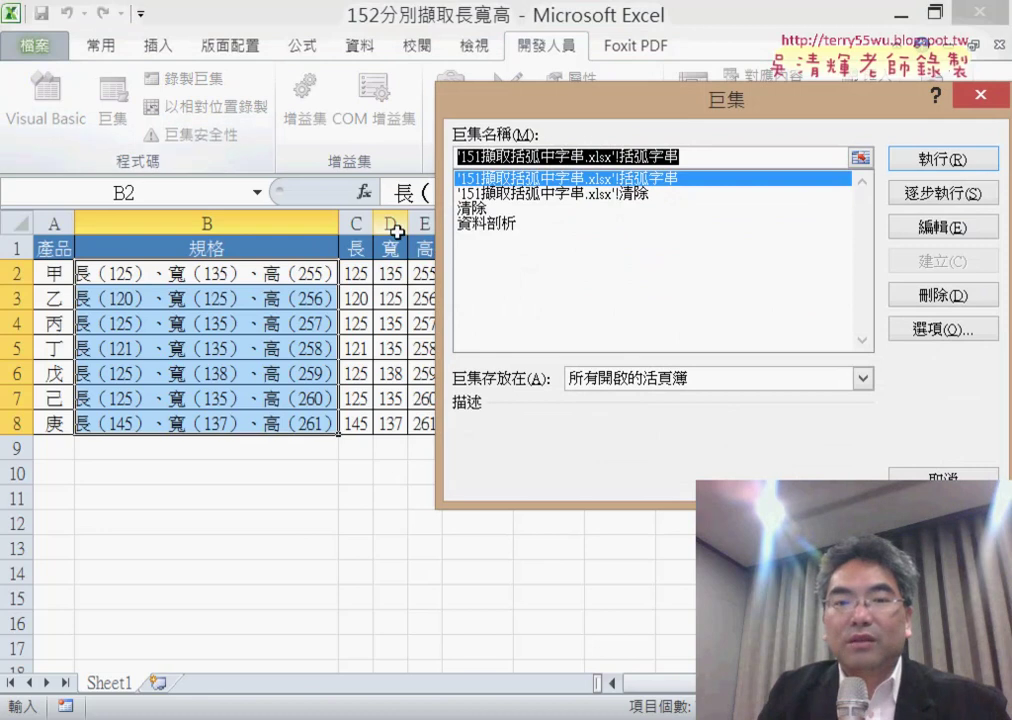
pyautogui.click(512, 226)
pyautogui.moveTo(597, 105); pyautogui.dragTo(299, 115)
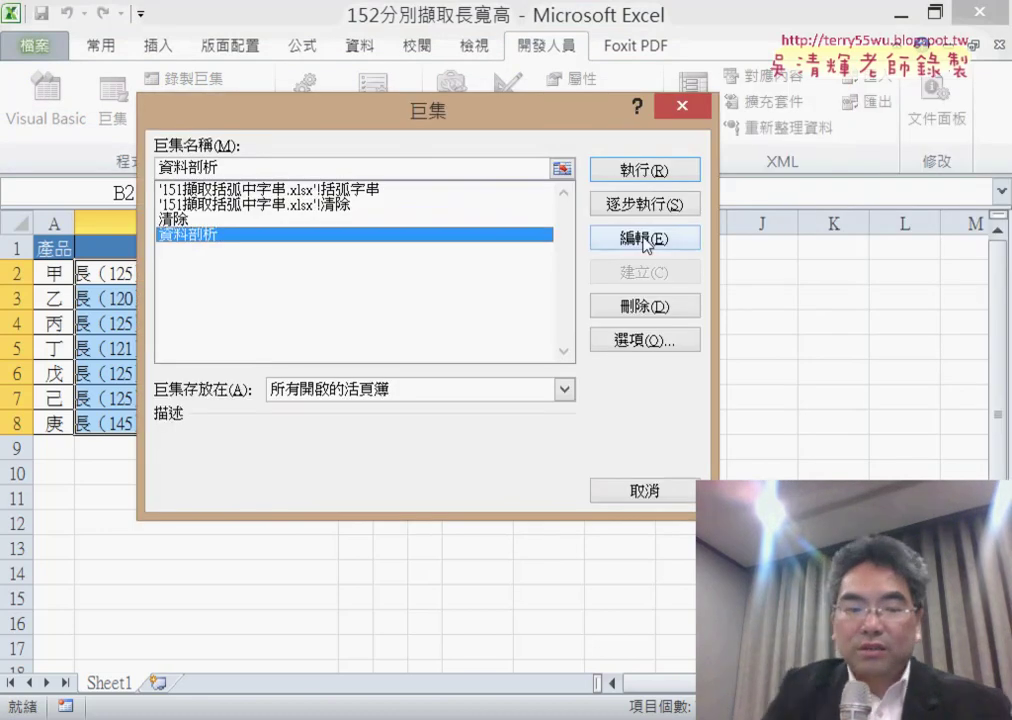
pyautogui.click(648, 243)
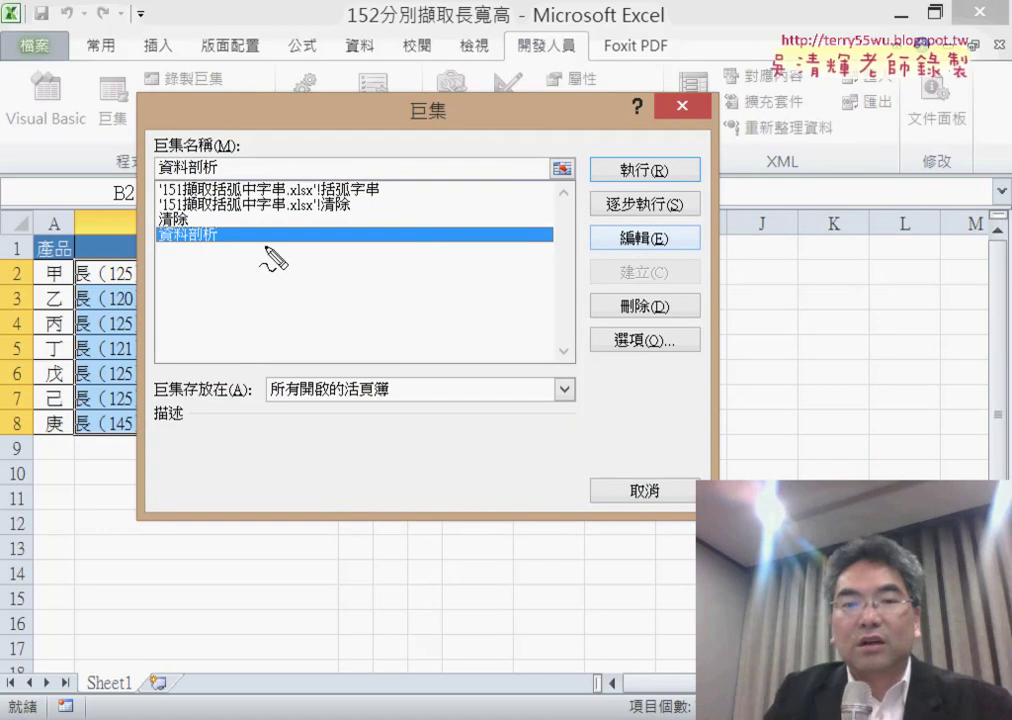
pyautogui.moveTo(218, 251); pyautogui.dragTo(158, 235)
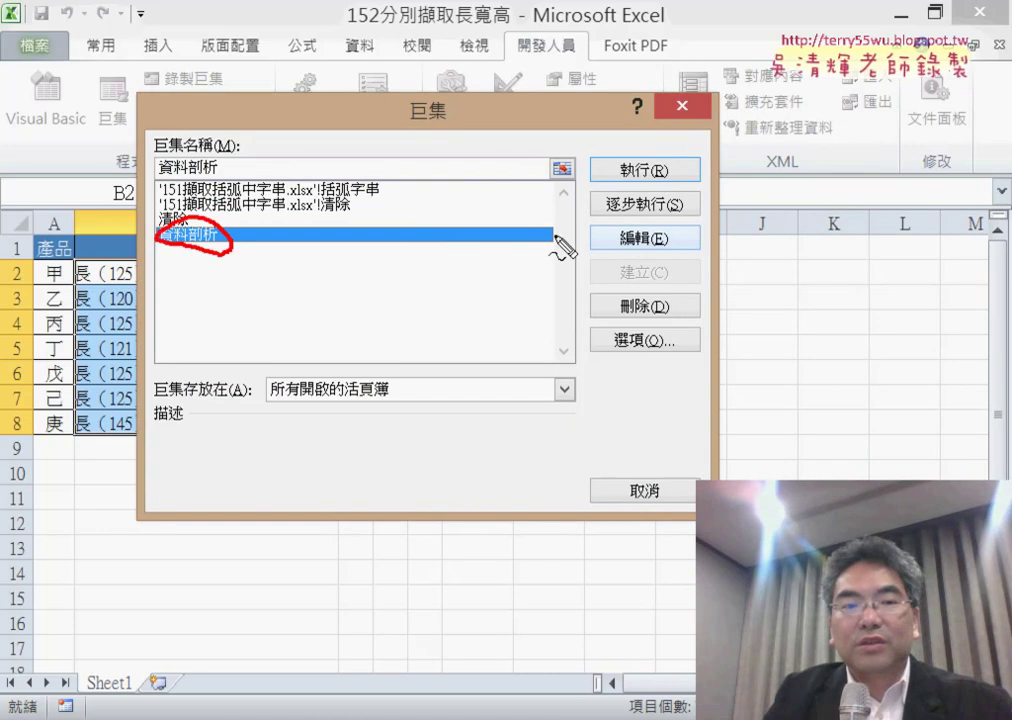
pyautogui.moveTo(662, 228); pyautogui.dragTo(675, 243)
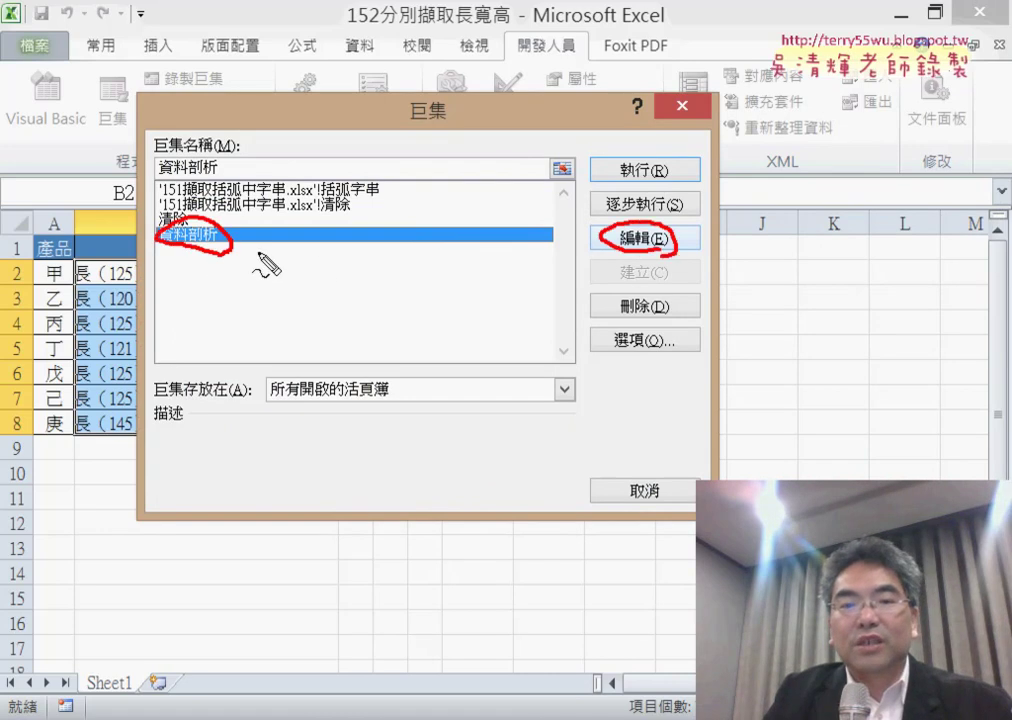
pyautogui.moveTo(240, 248); pyautogui.dragTo(588, 242)
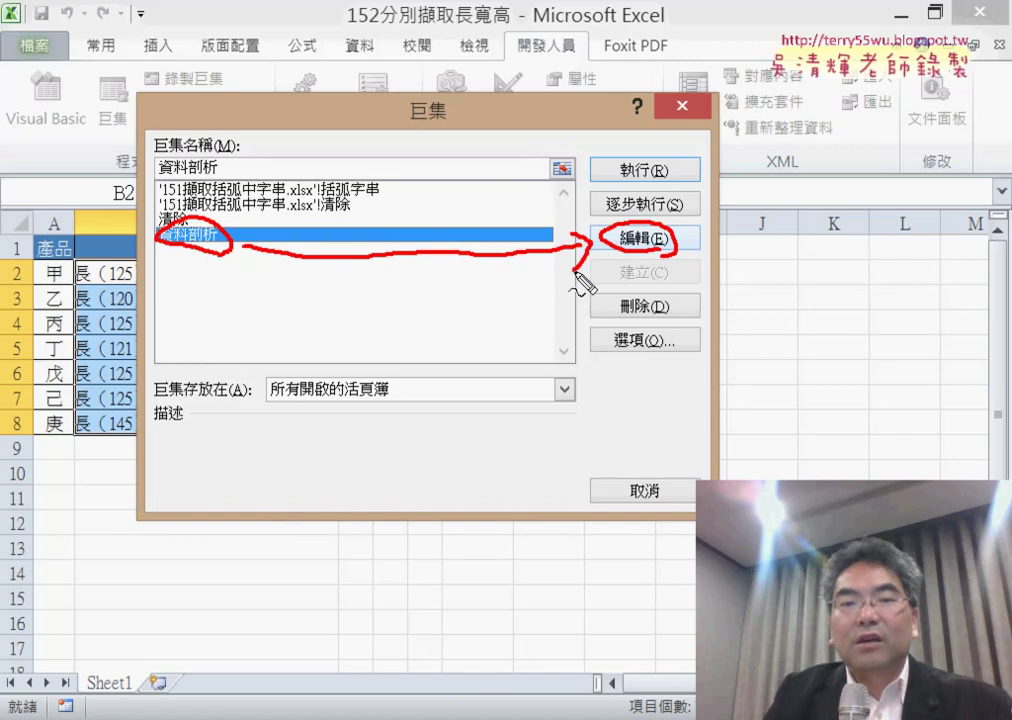
pyautogui.press('Escape')
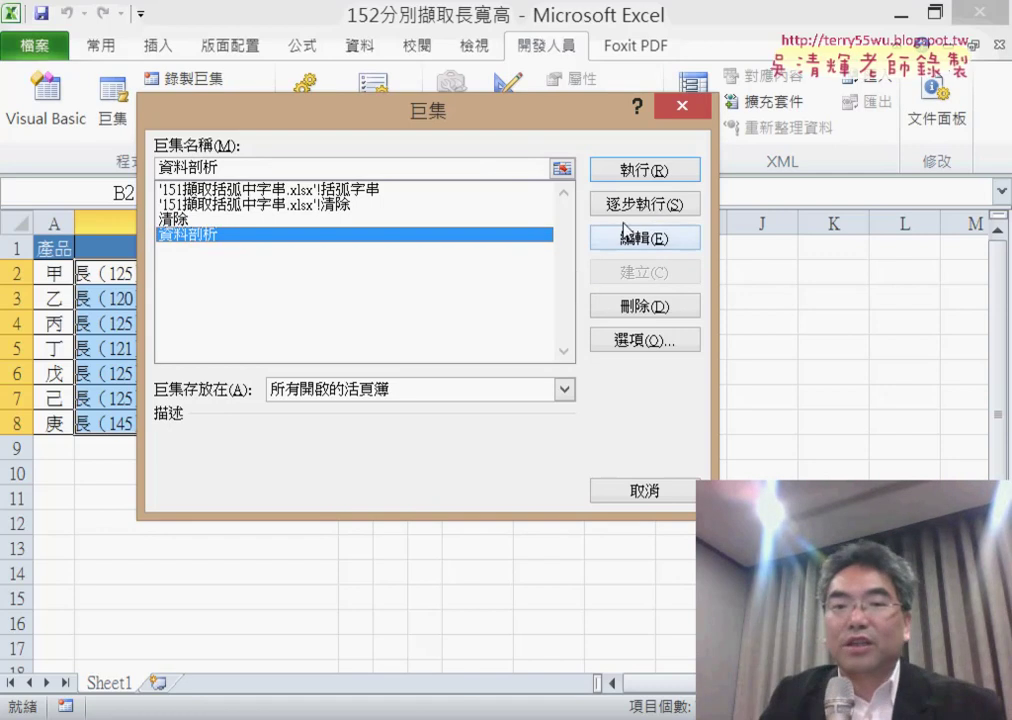
pyautogui.click(650, 242)
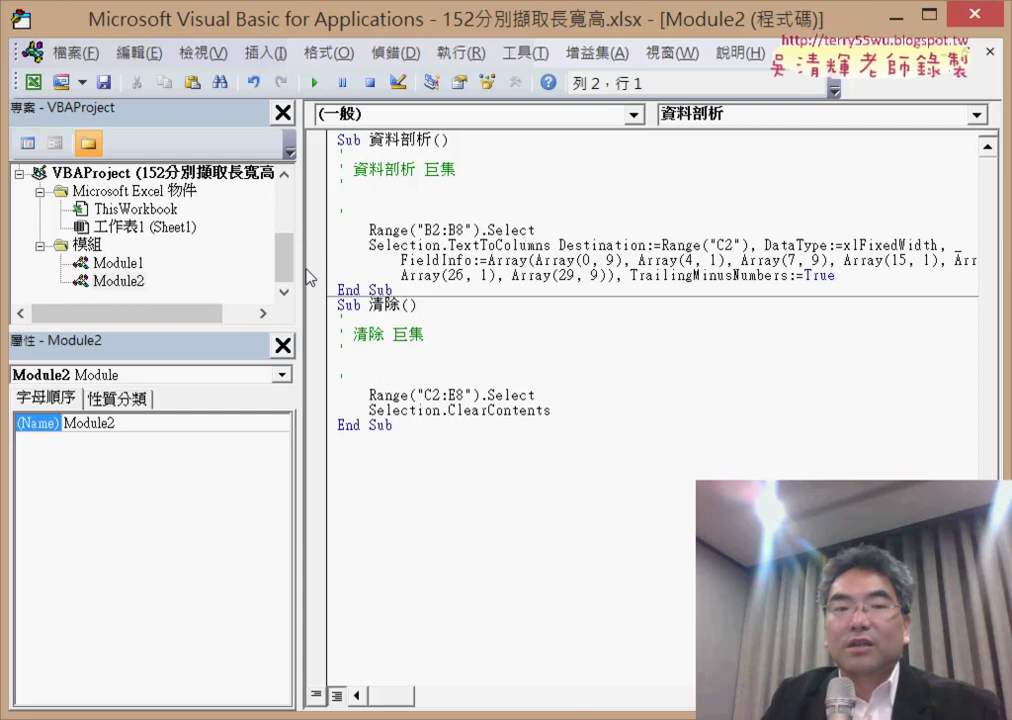
# - Widen the code pane and delete the comment lines at the top of Sub 資料剖析()
pyautogui.moveTo(307, 277); pyautogui.dragTo(232, 255)
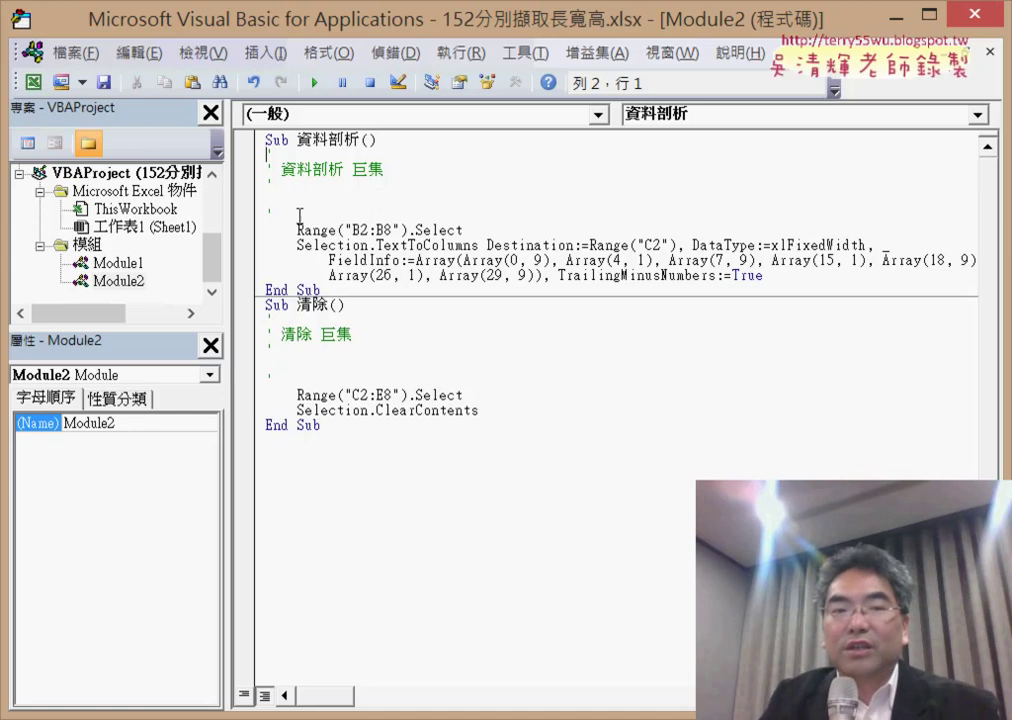
pyautogui.moveTo(299, 215); pyautogui.dragTo(273, 180)
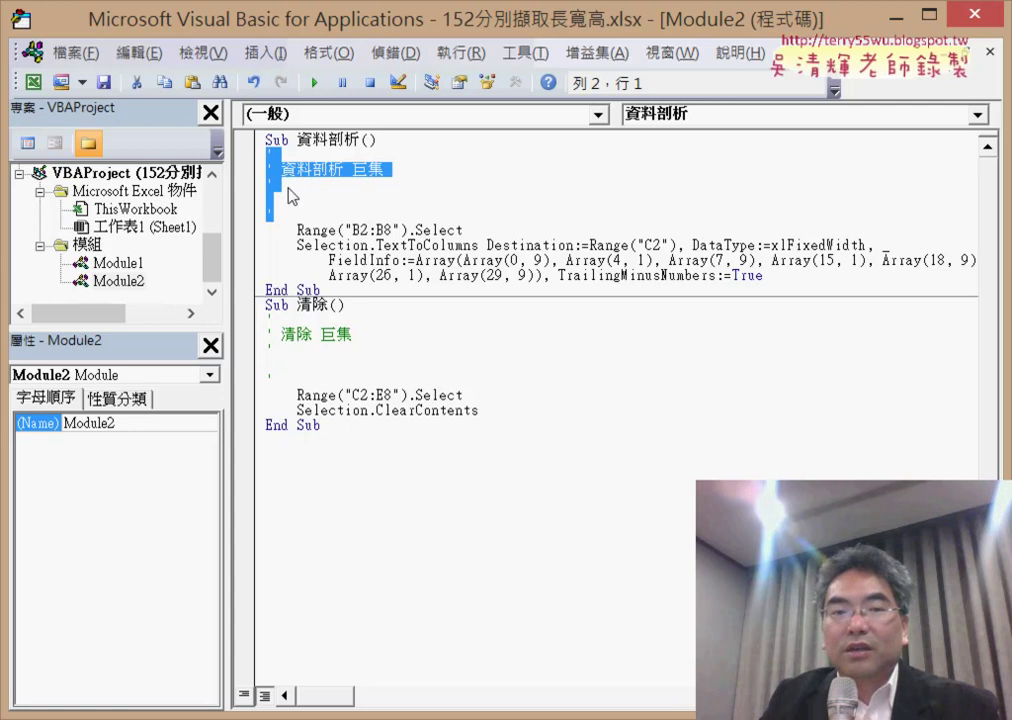
pyautogui.press('Delete')
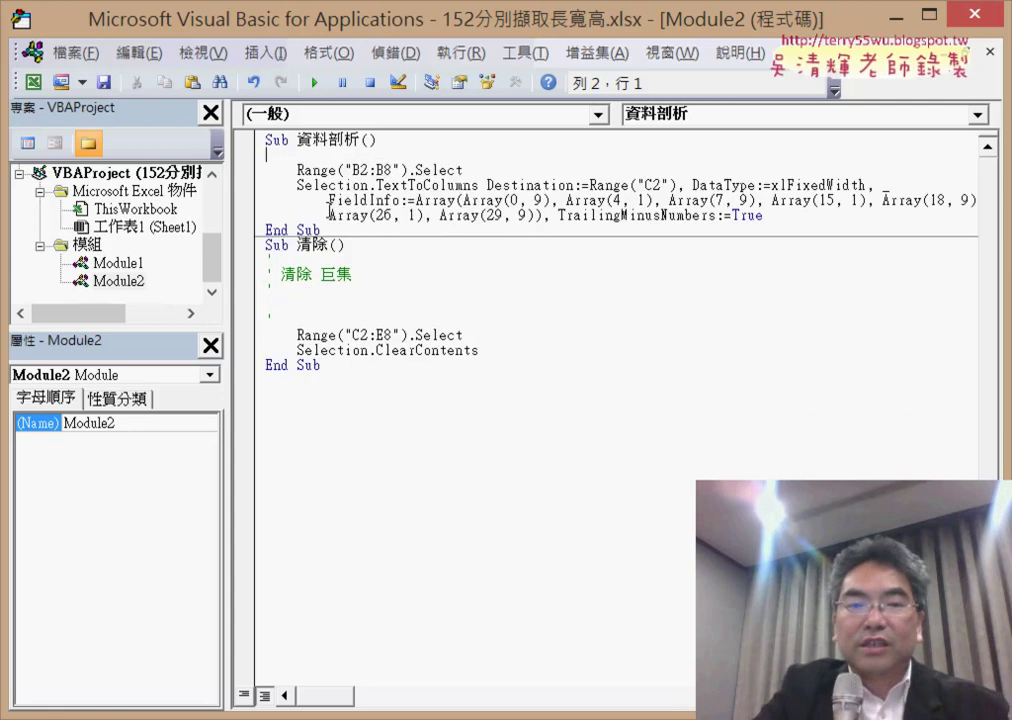
pyautogui.press('Delete')
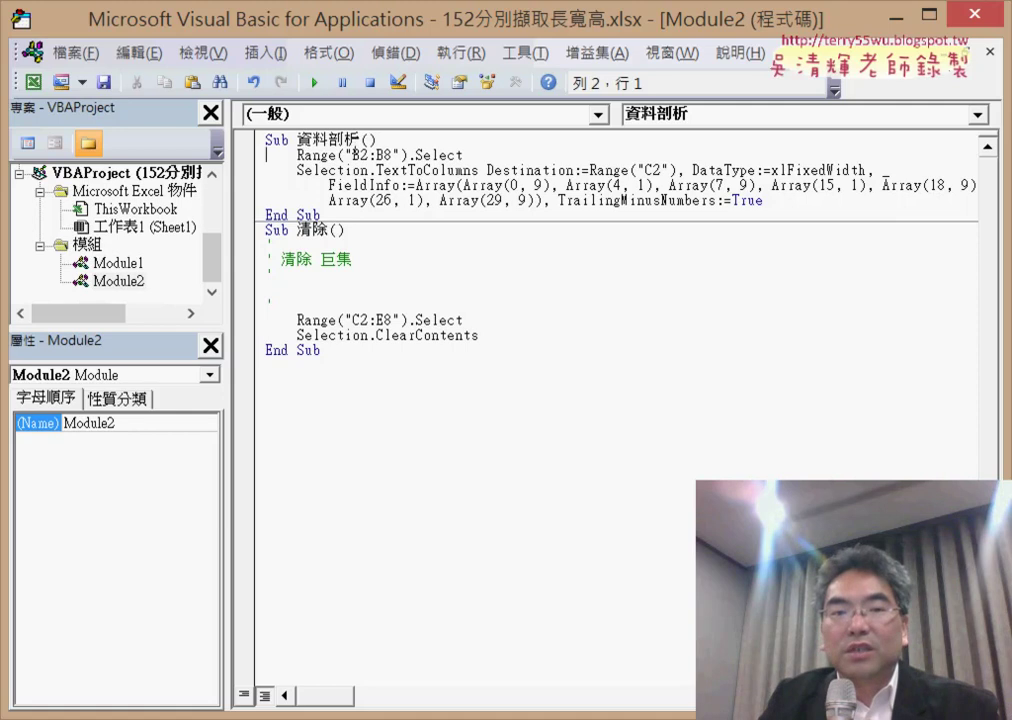
# - Point out the Sub keyword and TextToColumns line, then close the VBA editor
pyautogui.doubleClick(289, 140)
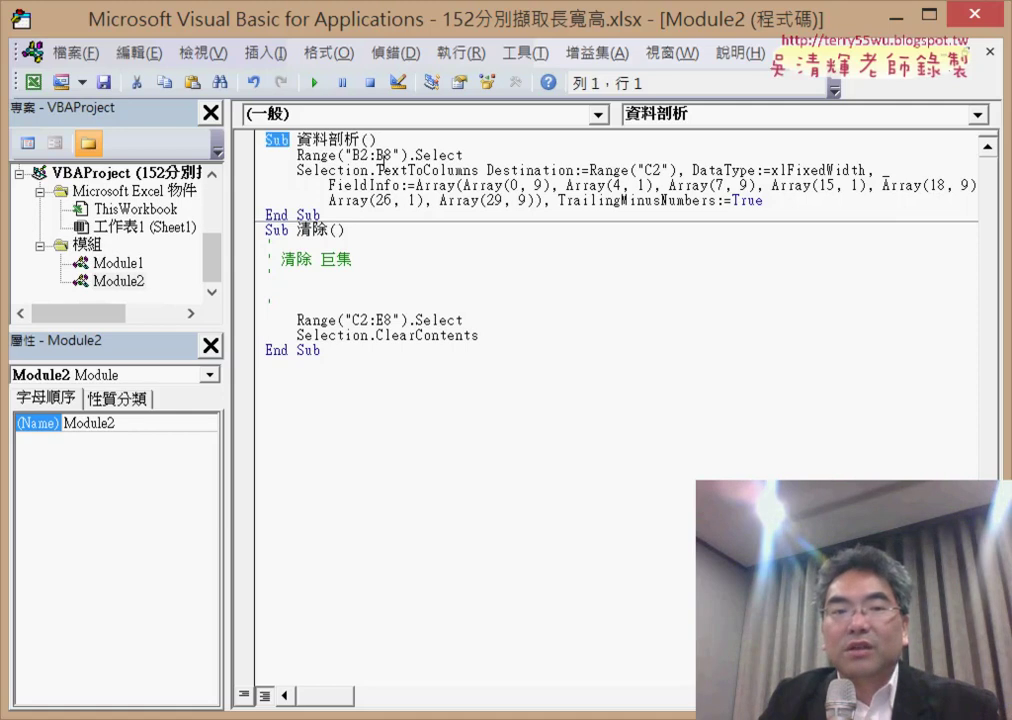
pyautogui.click(382, 166)
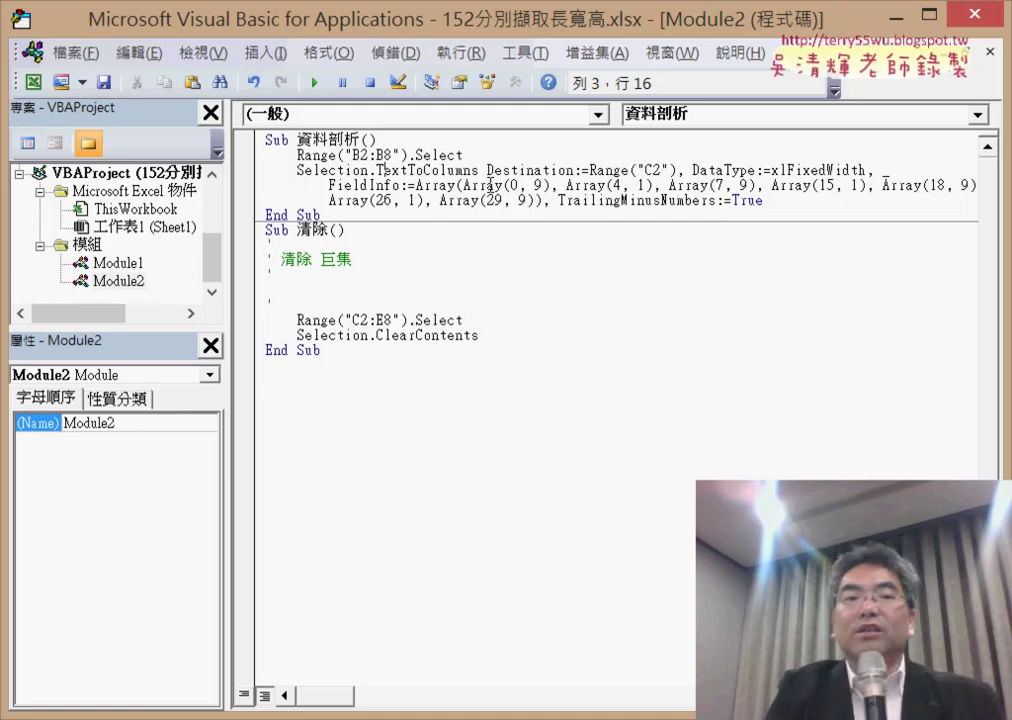
pyautogui.click(970, 22)
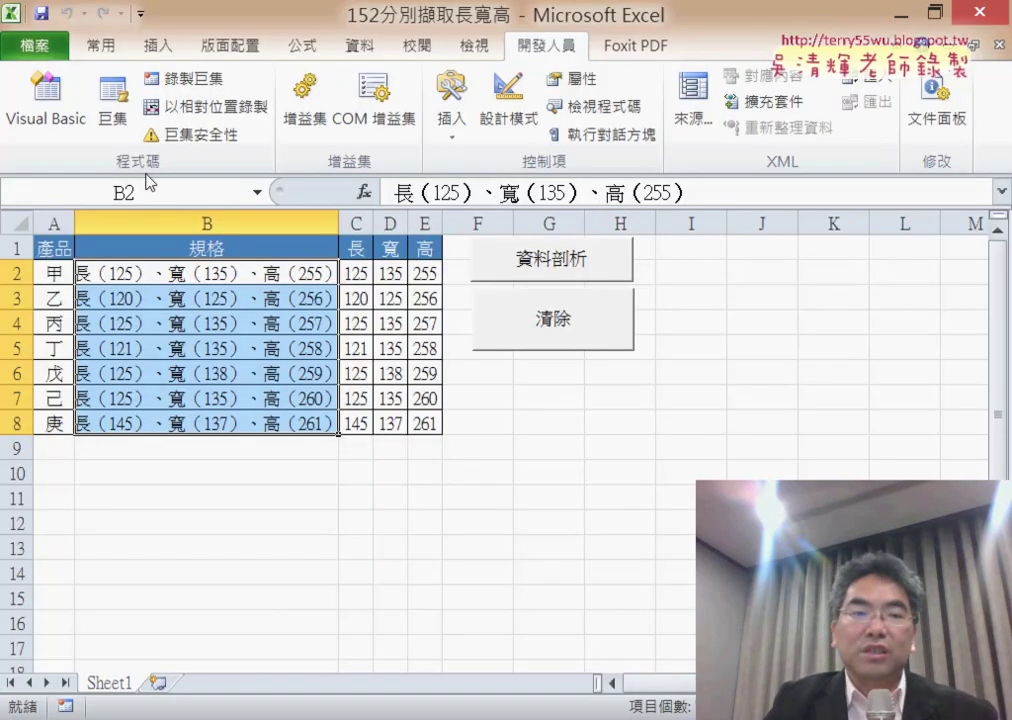